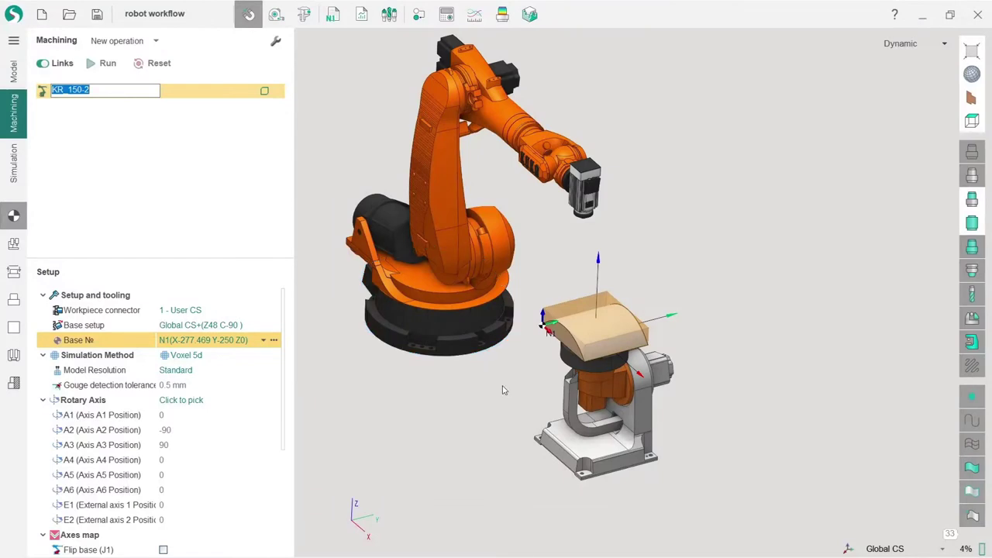
# Add a Morph operation from the 3D/5D advanced group to the KR_150-2 machining setup.
pyautogui.click(152, 140)
pyautogui.click(155, 40)
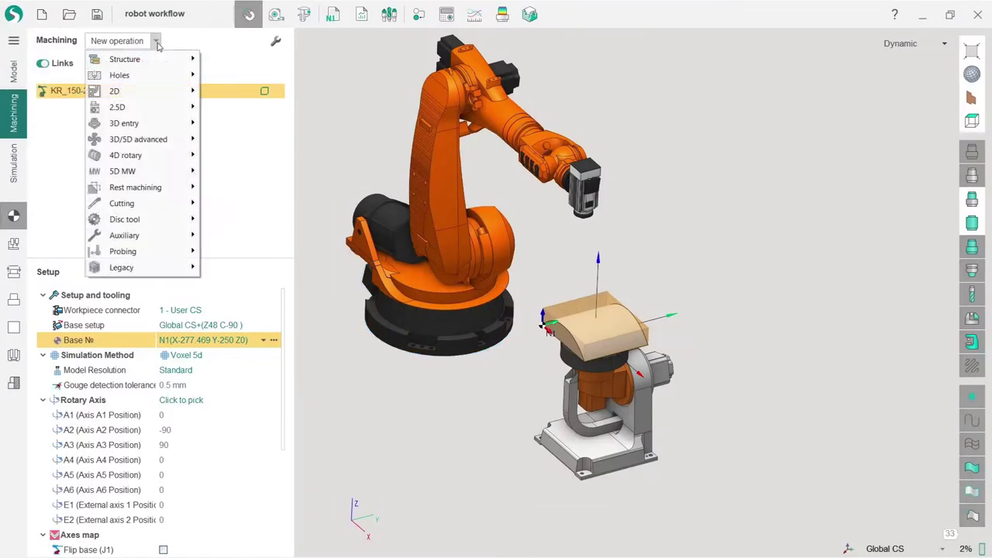
pyautogui.moveTo(147, 128)
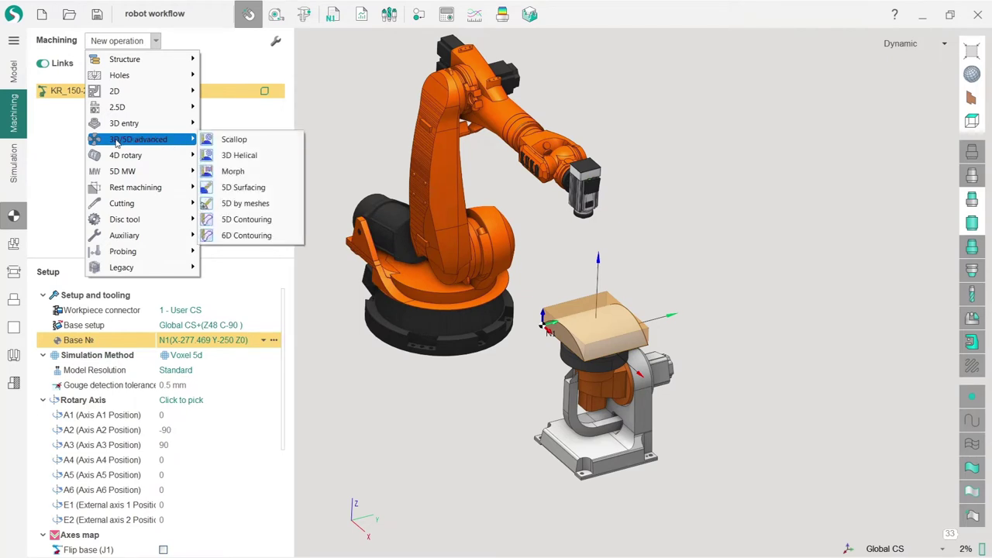
pyautogui.click(269, 171)
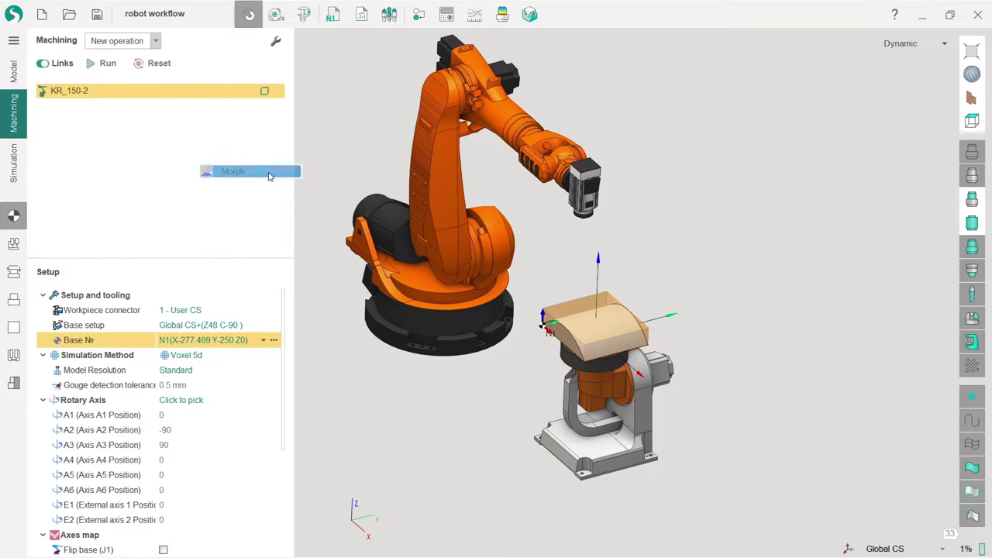
# Filter the tool library to spherical mills and assign the 30mm Spherical mill to the Morph operation.
pyautogui.scroll(5, 565, 128)
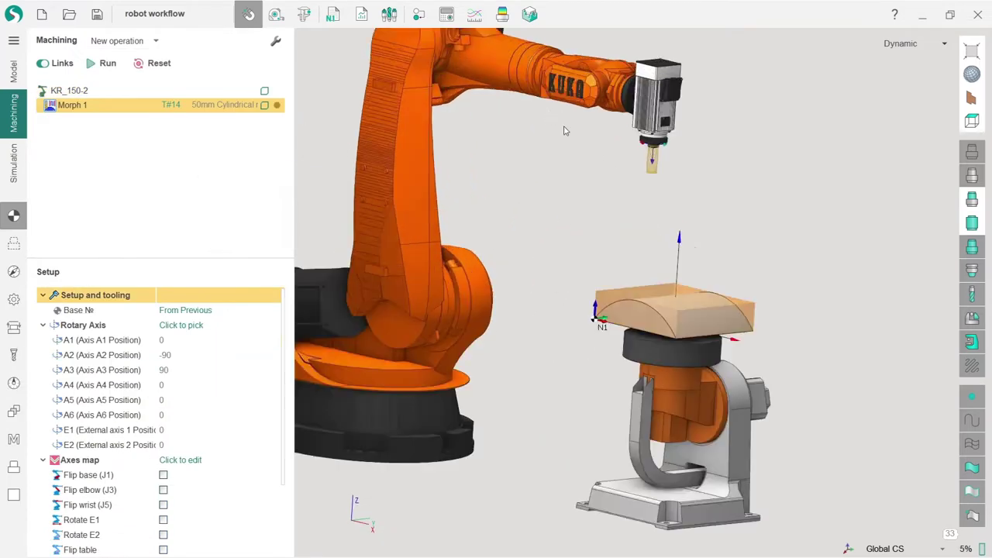
pyautogui.click(221, 106)
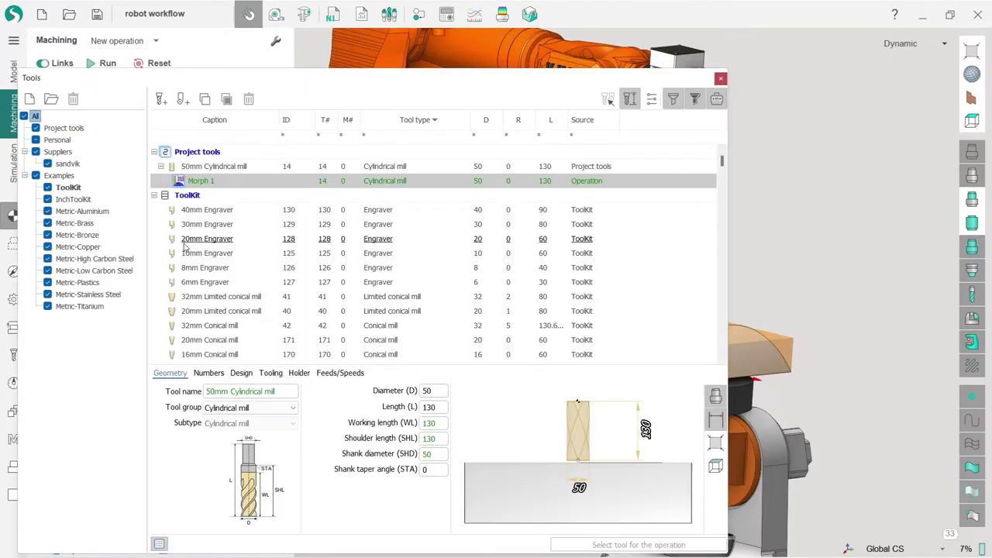
pyautogui.click(385, 140)
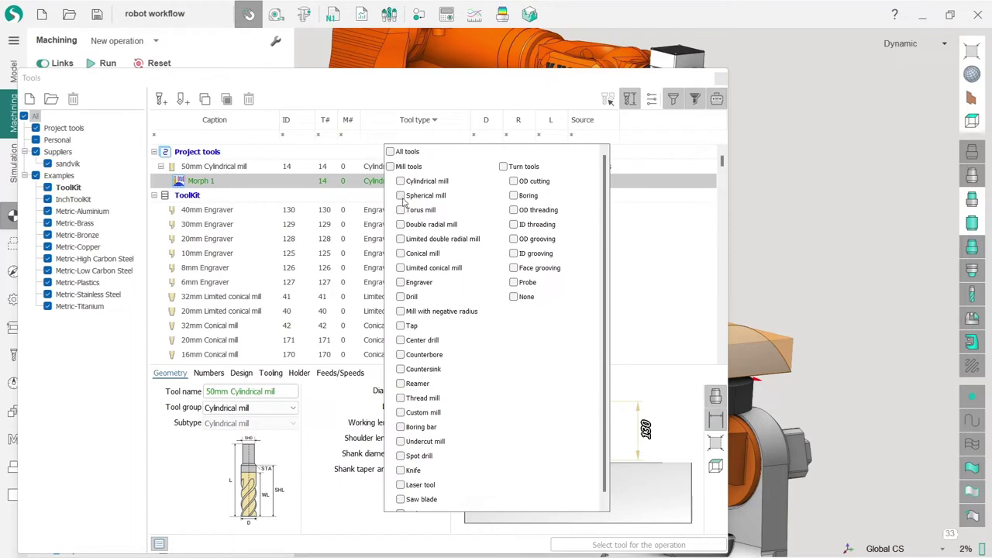
pyautogui.click(666, 361)
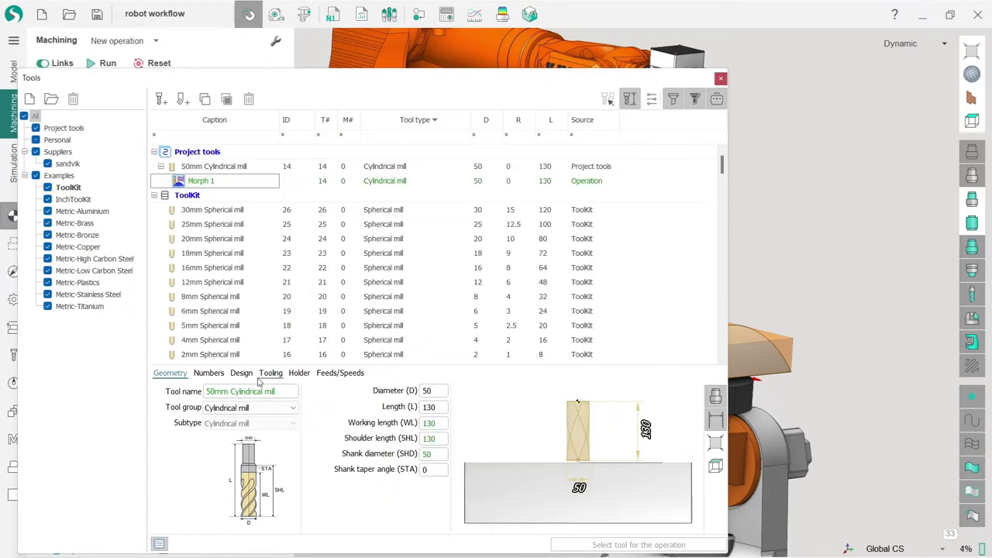
pyautogui.click(213, 209)
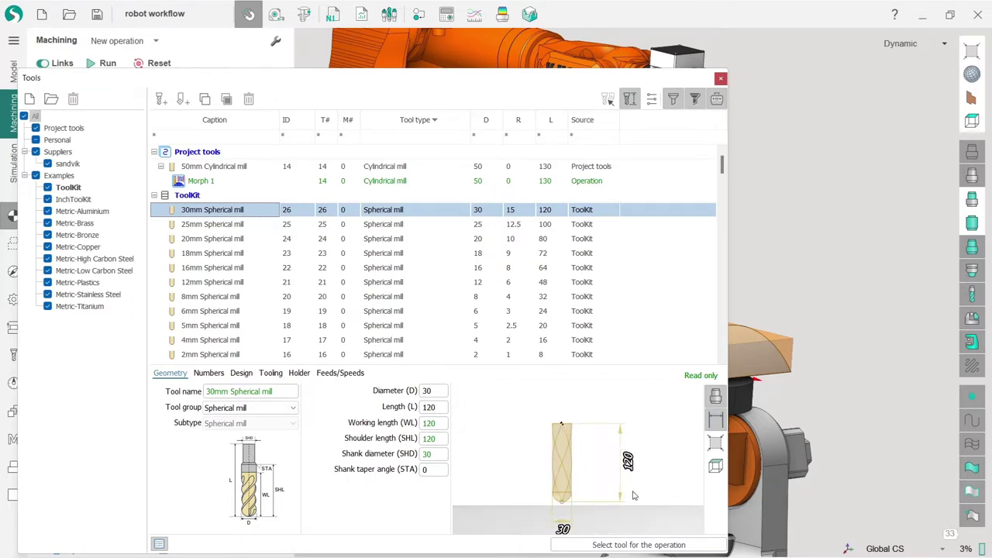
pyautogui.click(639, 545)
# Set the spherical mill's length to 150 mm, save the change and close the tool library.
pyautogui.click(230, 115)
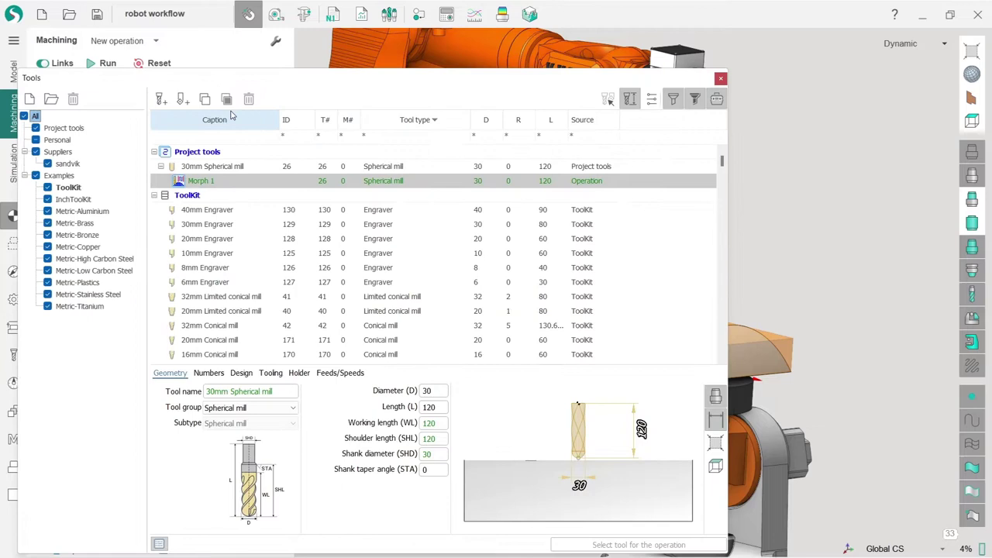
pyautogui.write('150')
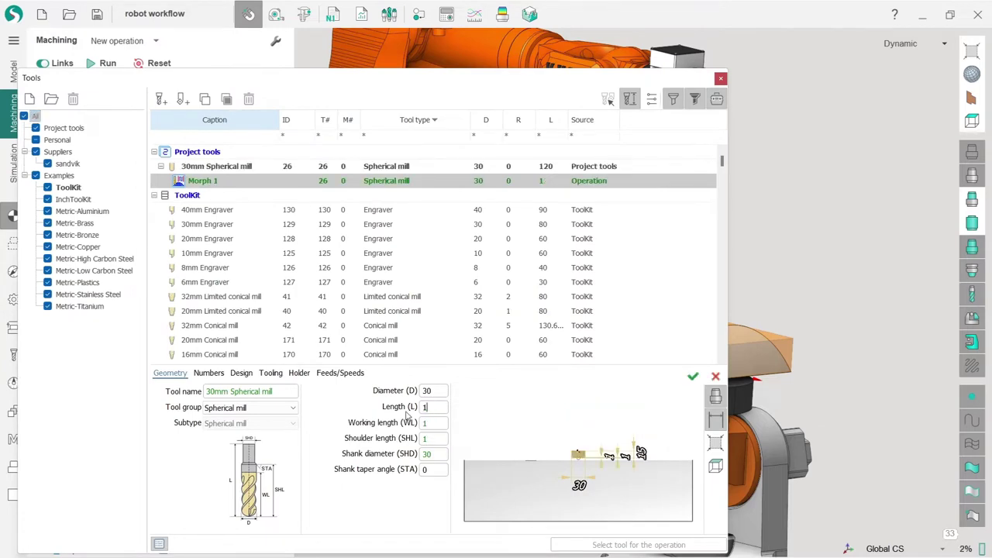
pyautogui.click(692, 377)
pyautogui.click(721, 80)
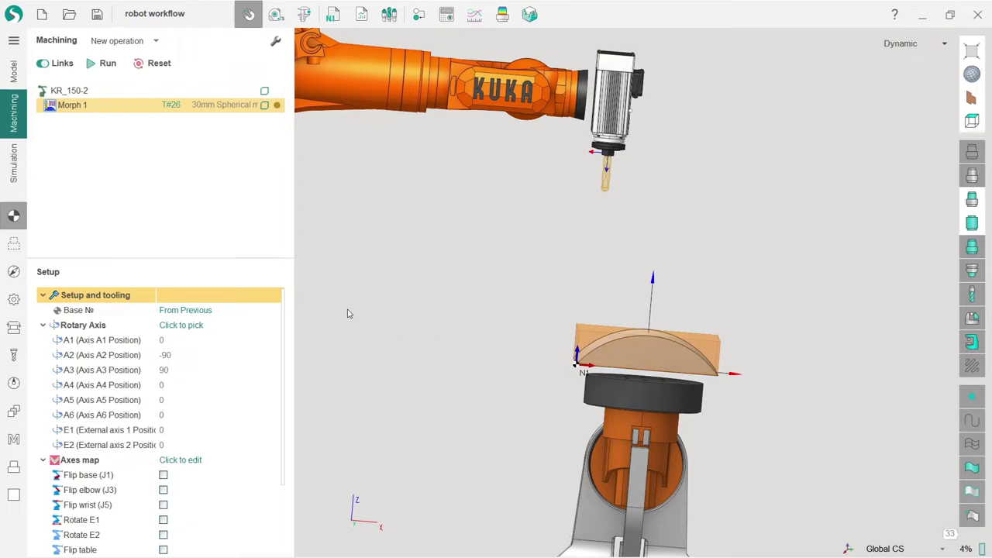
# Assign the part's curved top face as the Morph operation's machining surface.
pyautogui.moveTo(562, 360); pyautogui.dragTo(482, 369, button='middle')
pyautogui.click(14, 243)
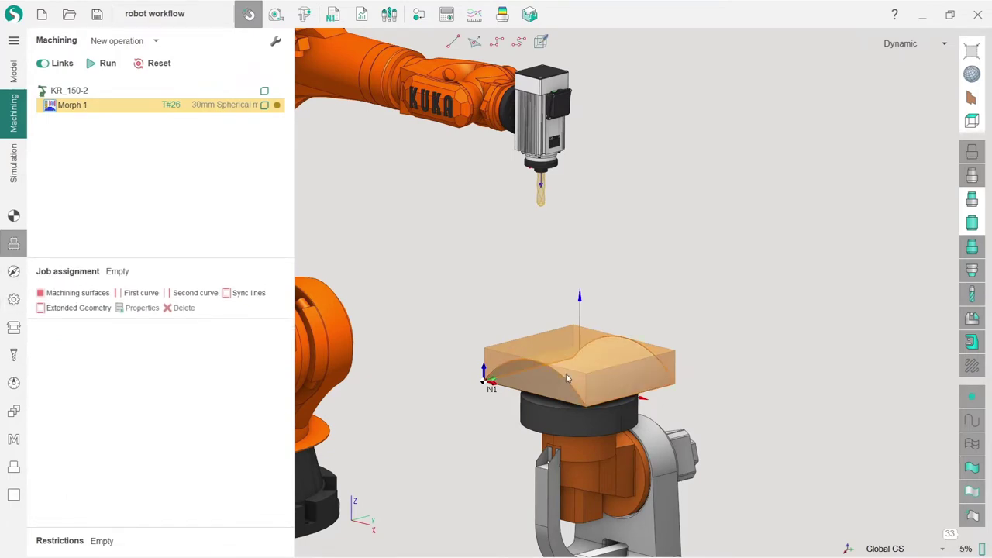
pyautogui.click(77, 293)
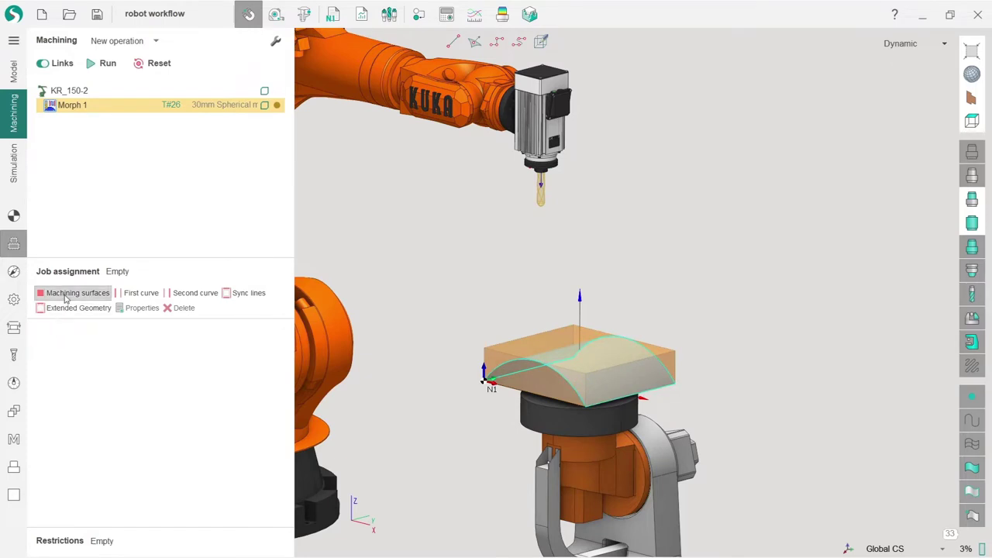
pyautogui.click(541, 381)
pyautogui.moveTo(541, 381); pyautogui.dragTo(587, 334, button='middle')
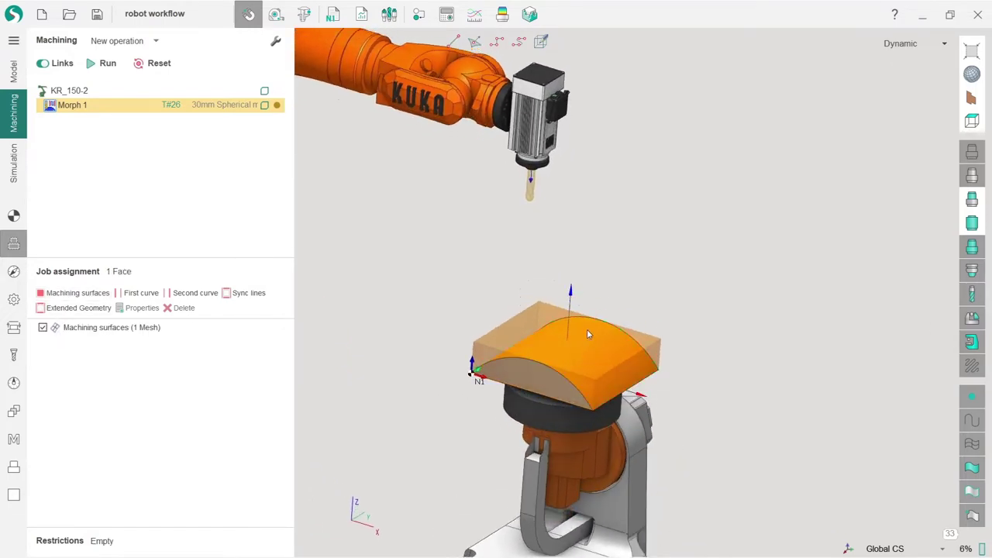
# Assign the front arc edge of the curved face as the first curve and the rear arc edge as the second curve.
pyautogui.click(560, 374)
pyautogui.click(141, 293)
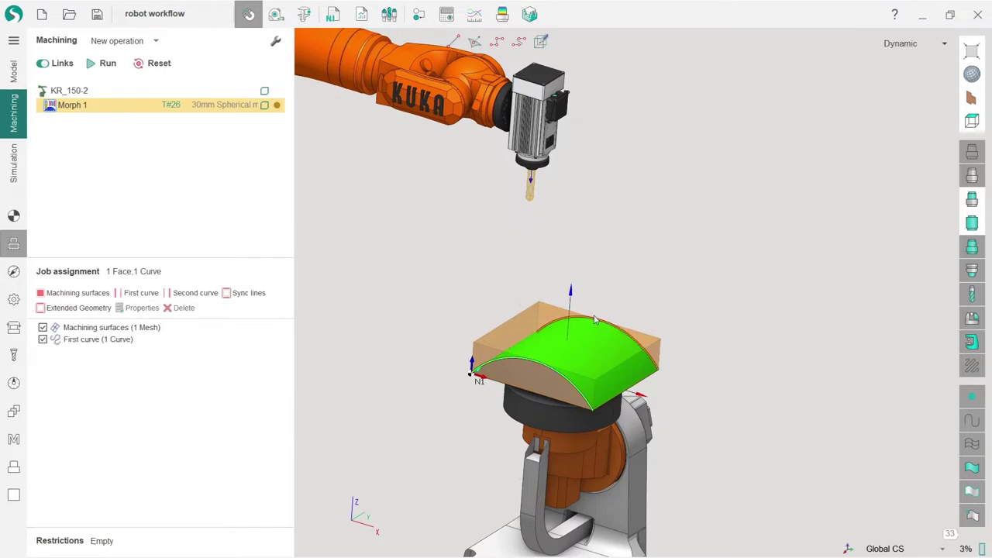
pyautogui.click(195, 293)
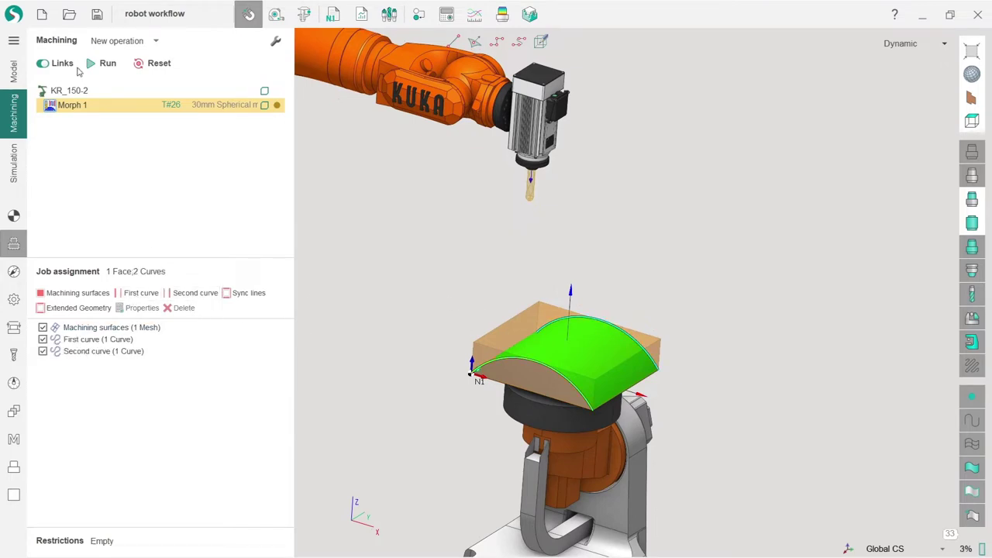
pyautogui.click(80, 67)
# Examine the robot, spindle and rotary table from several angles with the operation's setup parameters displayed.
pyautogui.click(14, 216)
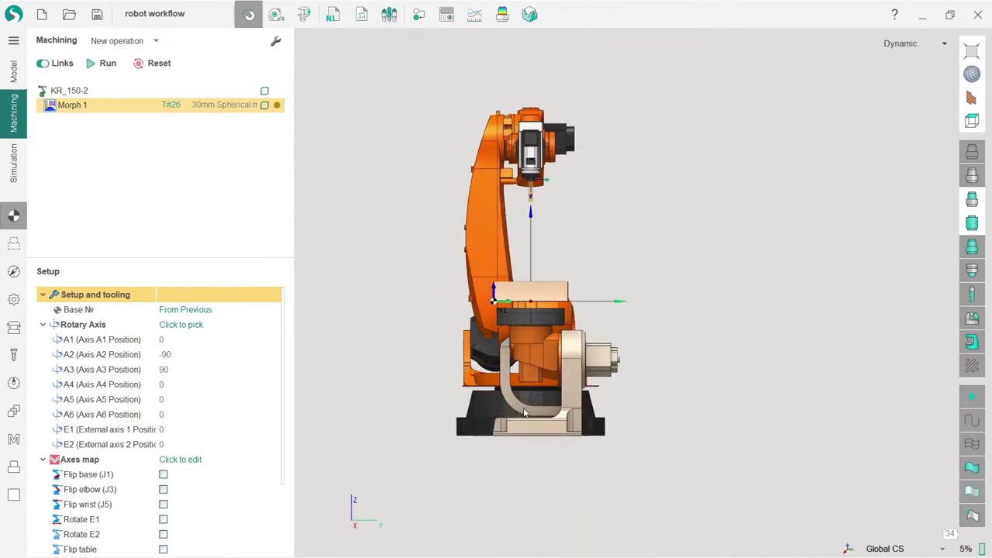
pyautogui.moveTo(513, 397); pyautogui.dragTo(645, 470, button='middle')
pyautogui.scroll(-3, 465, 389)
pyautogui.scroll(3, 553, 405)
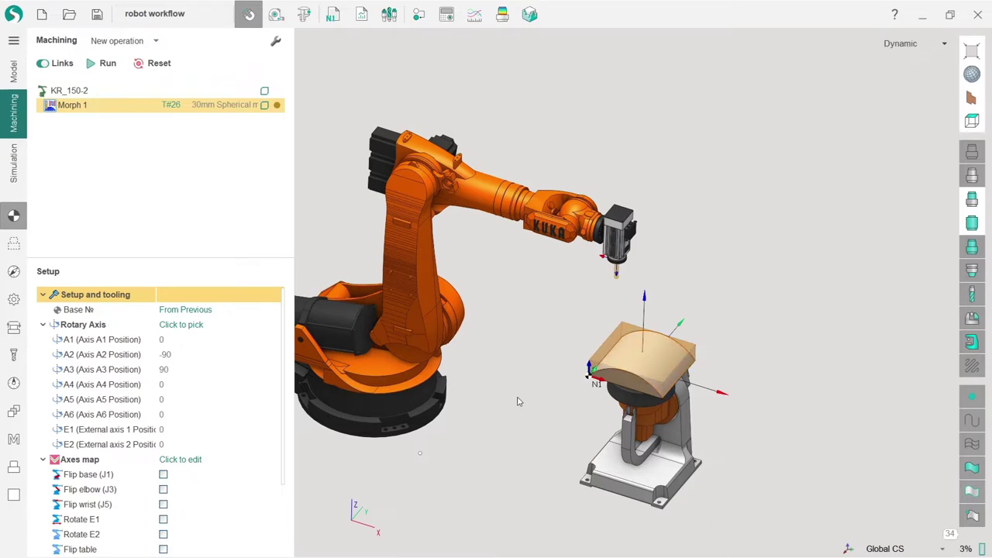
pyautogui.moveTo(522, 436); pyautogui.dragTo(542, 389, button='middle')
pyautogui.scroll(-3, 618, 366)
pyautogui.scroll(-1, 619, 365)
pyautogui.scroll(4, 564, 362)
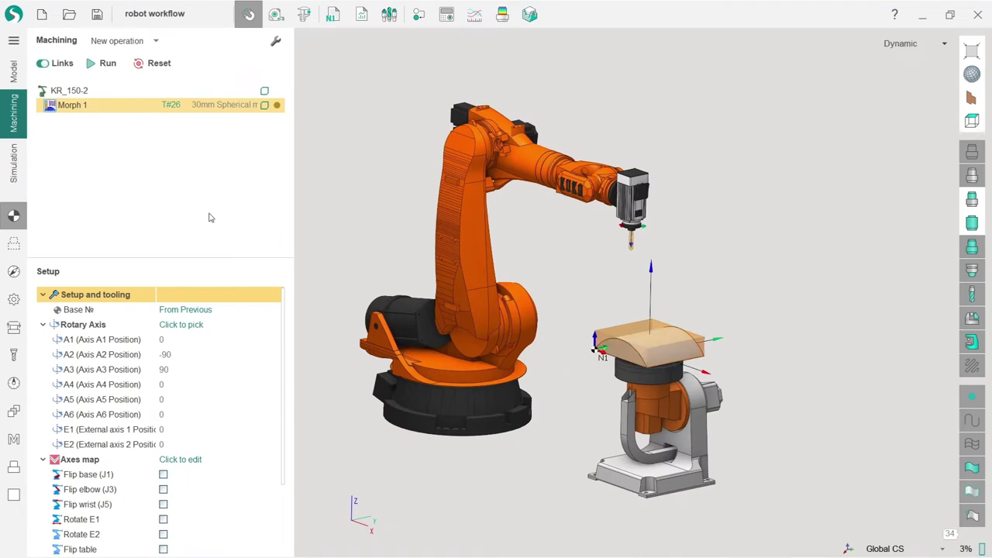
# Enlarge the setup parameter area to review the axes map, 6th axis control and rotary table vector settings.
pyautogui.click(204, 465)
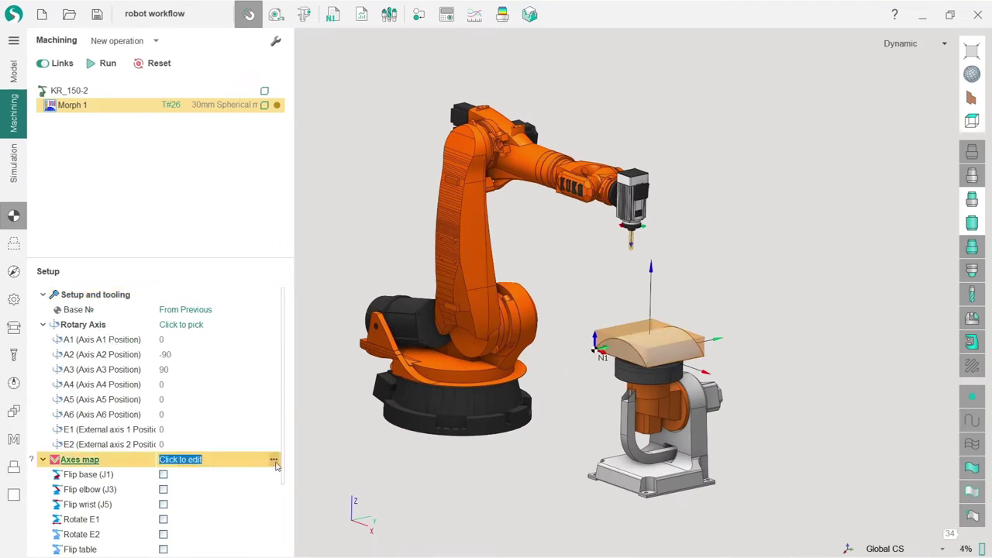
pyautogui.moveTo(214, 260); pyautogui.dragTo(212, 169)
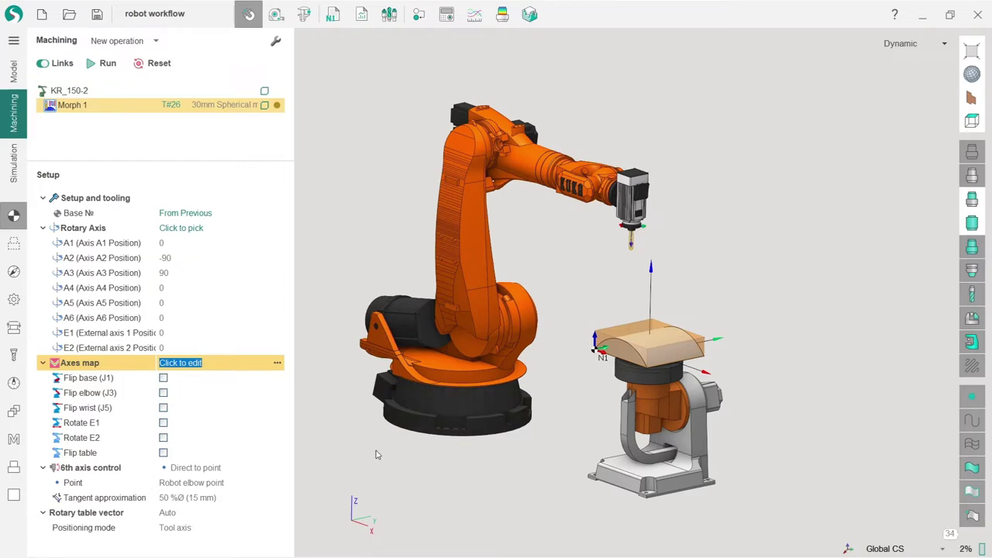
pyautogui.moveTo(468, 459)
pyautogui.mouseDown(button='middle')
pyautogui.moveTo(483, 438)
pyautogui.moveTo(472, 456)
pyautogui.moveTo(473, 494)
pyautogui.moveTo(479, 467)
pyautogui.mouseUp(button='middle')
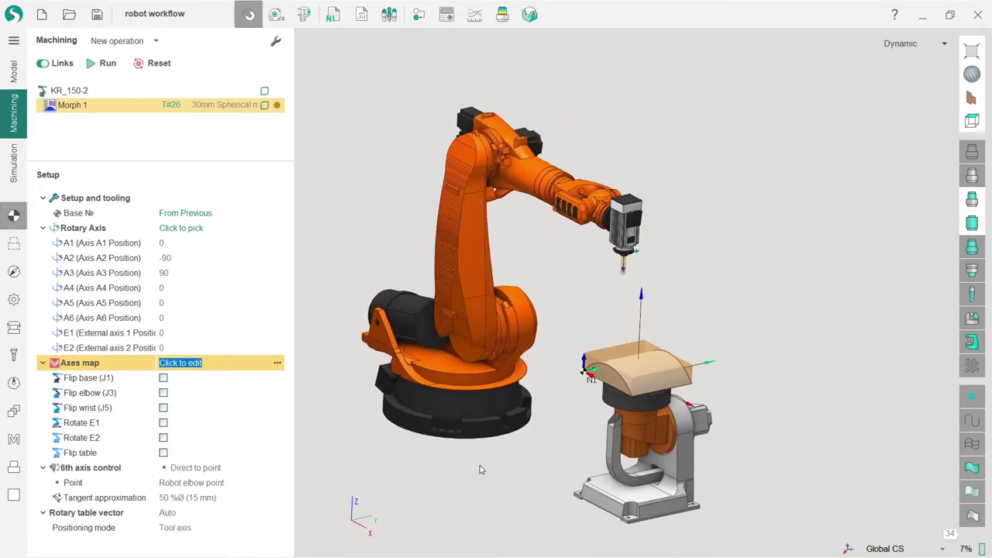
pyautogui.moveTo(479, 470); pyautogui.dragTo(473, 434, button='right')
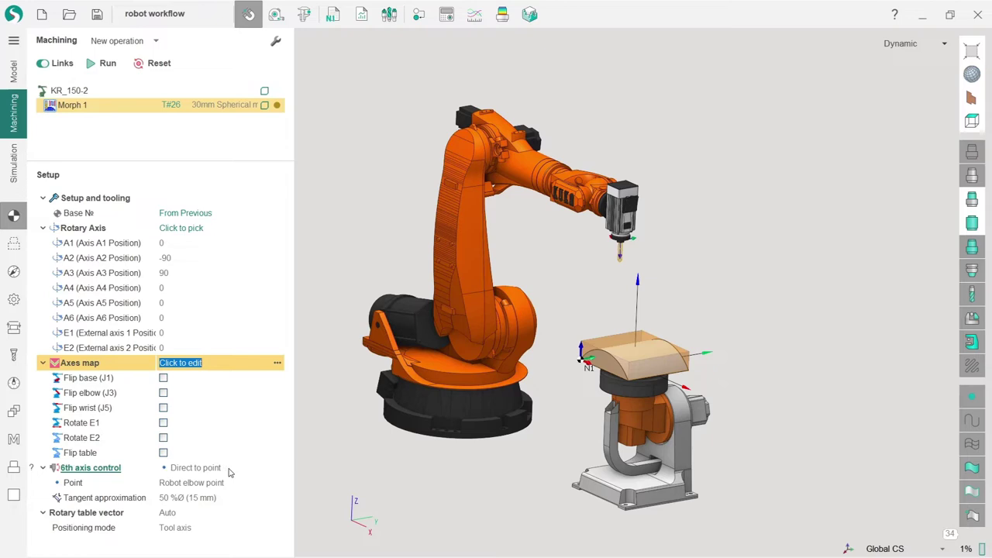
# Move the 6th axis control's direction point from the robot elbow to about X 1302, Y 1962, Z 1679.
pyautogui.click(76, 470)
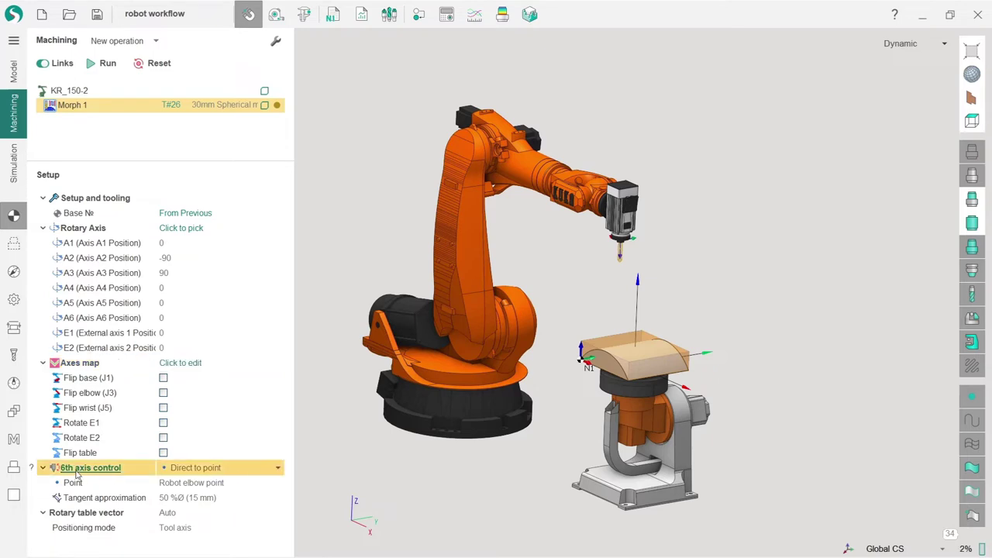
pyautogui.click(246, 486)
pyautogui.moveTo(392, 407); pyautogui.dragTo(438, 396, button='middle')
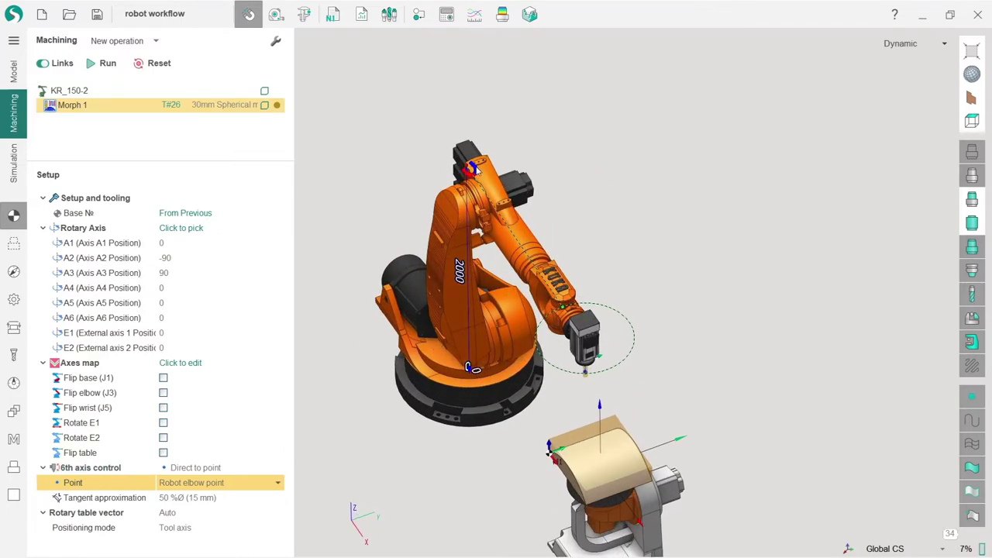
pyautogui.moveTo(474, 168); pyautogui.dragTo(816, 230)
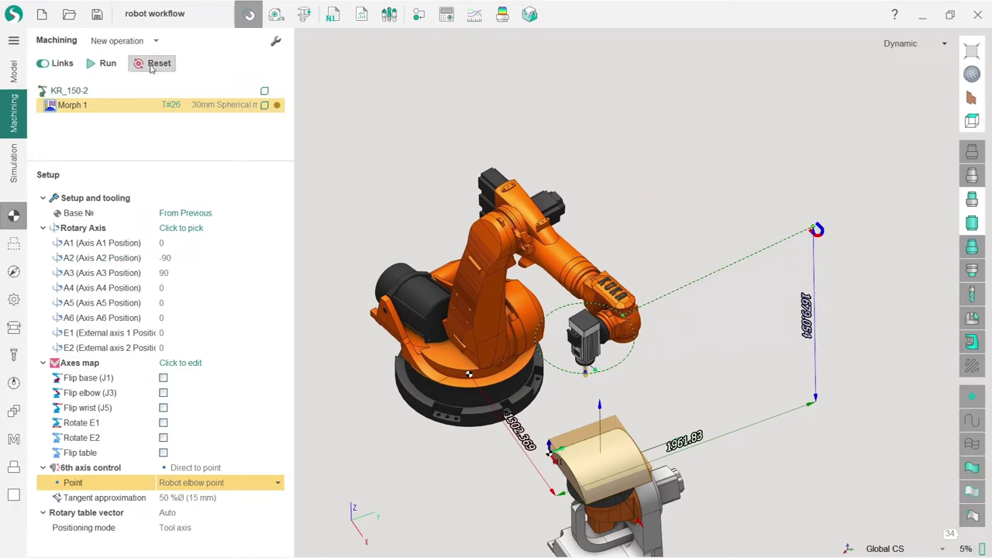
# Calculate the Morph toolpath with the relocated 6th axis point and inspect it on the curved face.
pyautogui.click(106, 64)
pyautogui.moveTo(603, 500); pyautogui.dragTo(656, 488, button='middle')
pyautogui.scroll(4, 615, 451)
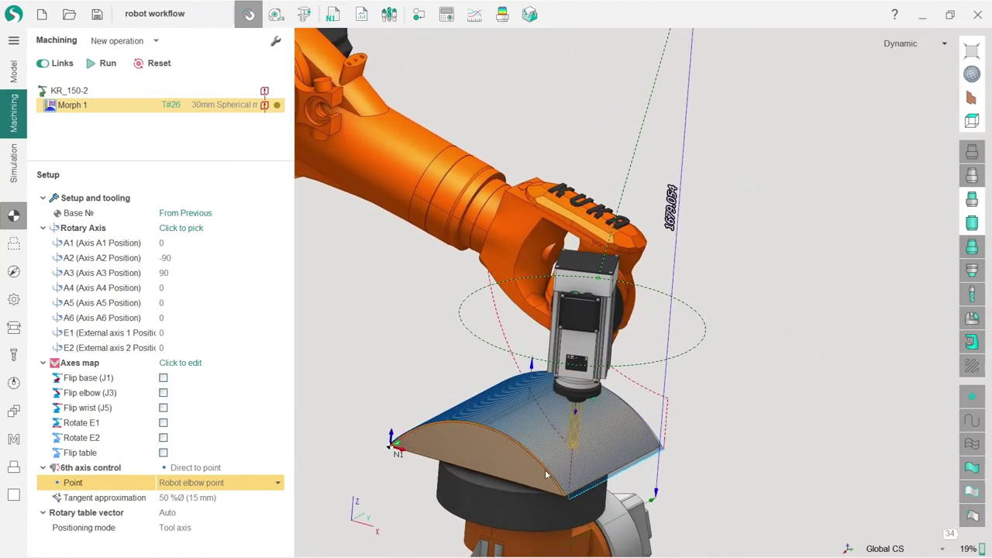
# Set the Morph strategy's step to 60% of the tool diameter and recalculate the toolpath.
pyautogui.click(13, 271)
pyautogui.click(14, 244)
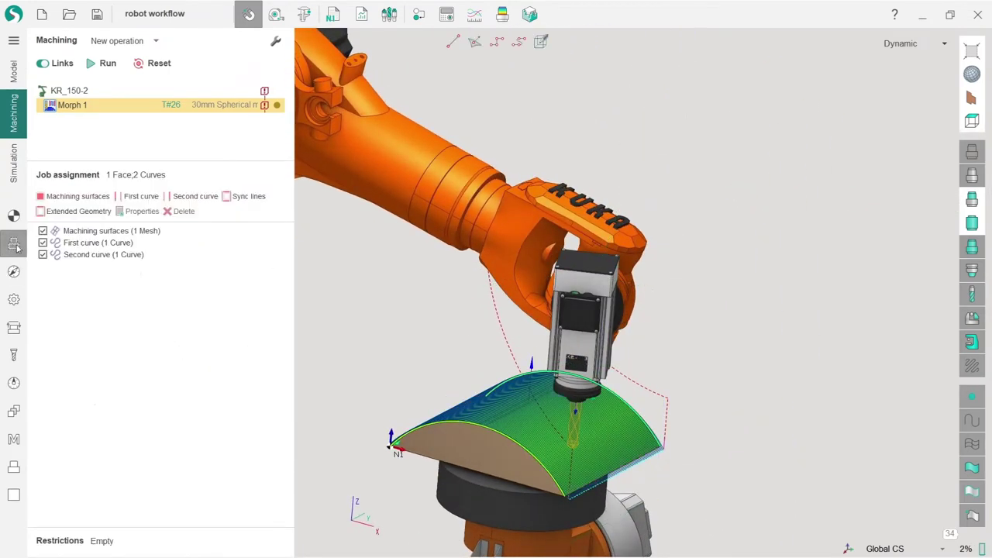
pyautogui.click(13, 217)
pyautogui.click(13, 270)
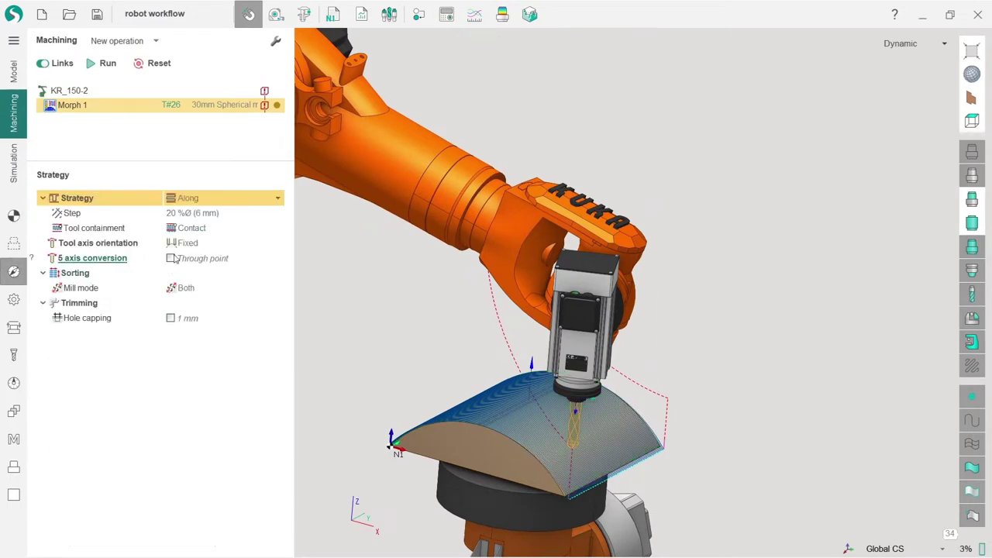
pyautogui.click(195, 214)
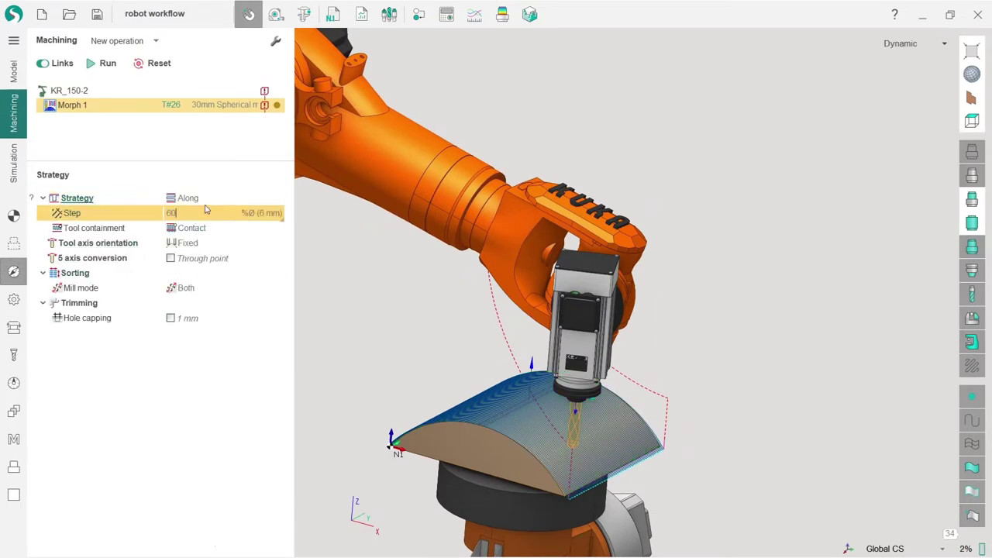
pyautogui.write('60')
pyautogui.press('Return')
pyautogui.click(104, 63)
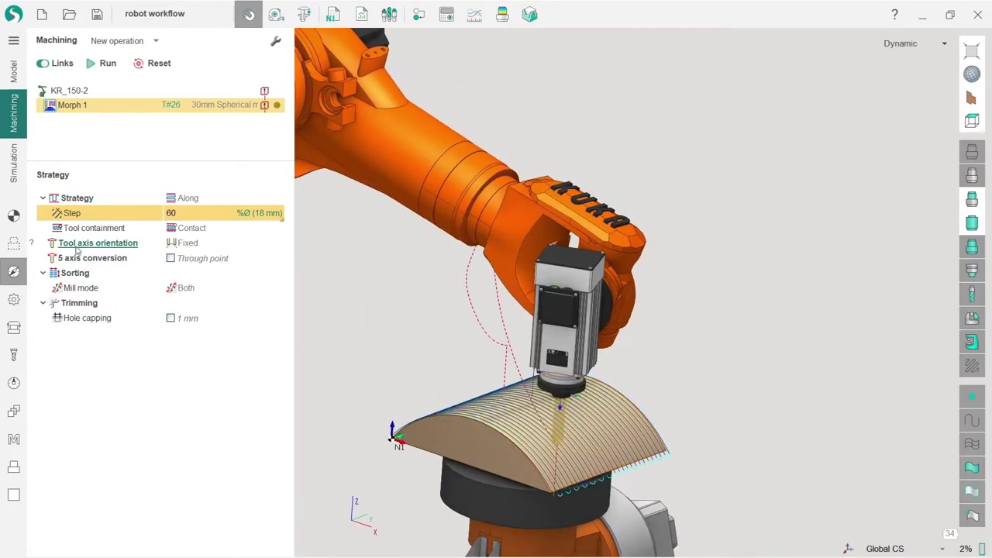
# Set the tool axis orientation to Normal to surfaces, recalculate the toolpath and inspect the robot's position.
pyautogui.click(197, 245)
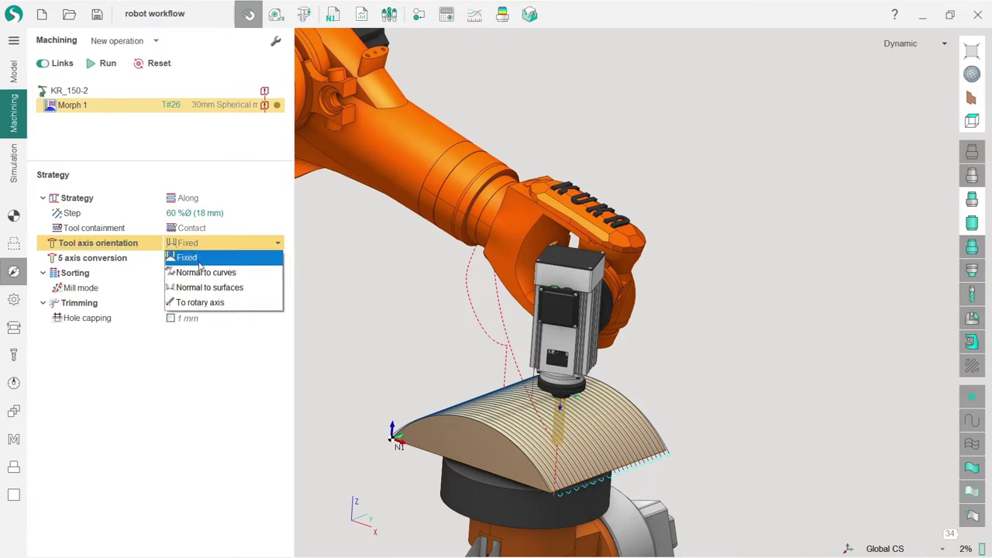
pyautogui.click(203, 287)
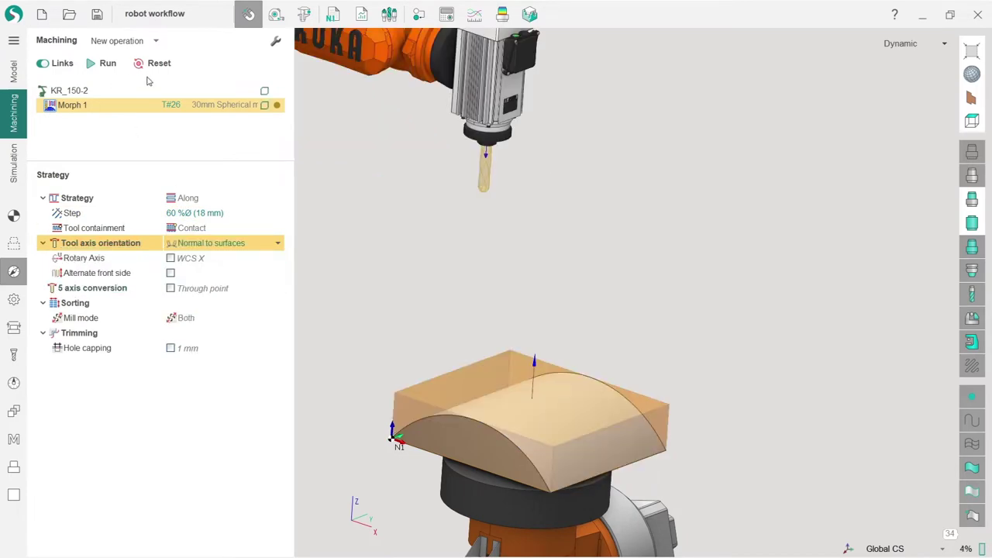
pyautogui.click(108, 63)
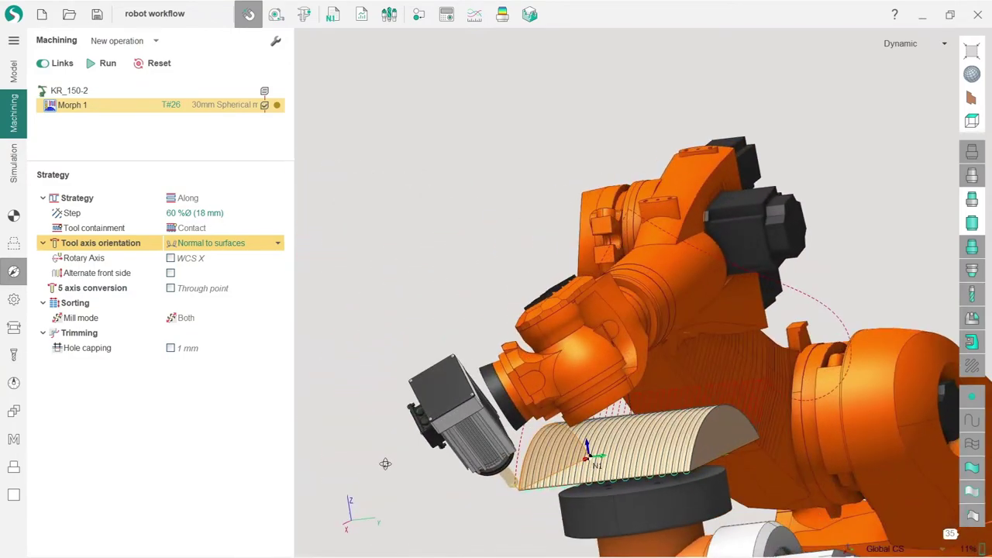
pyautogui.scroll(-3, 519, 459)
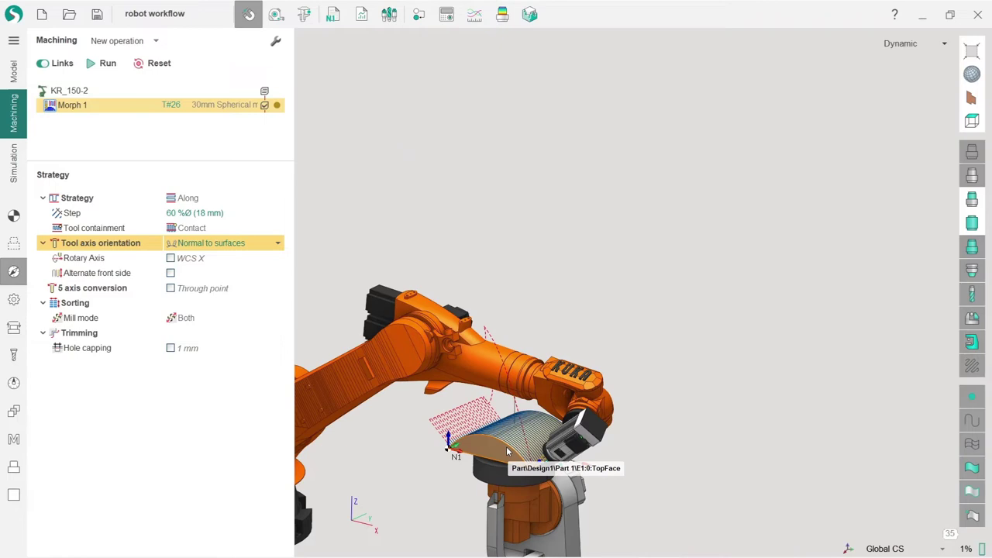
# Simulate the Morph operation and adjust the simulation's movement speed while watching the robot cut the curved part.
pyautogui.click(14, 171)
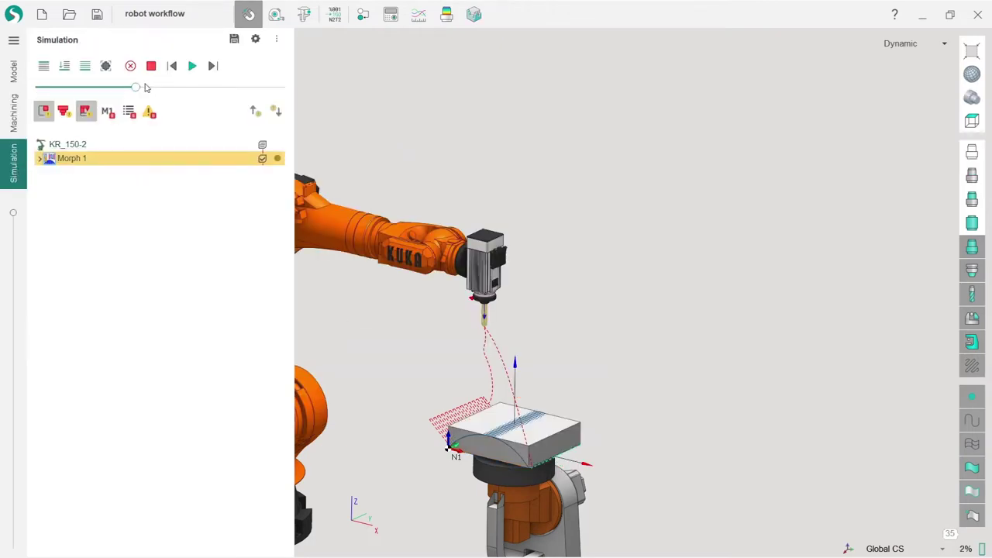
pyautogui.click(192, 66)
pyautogui.scroll(5, 477, 417)
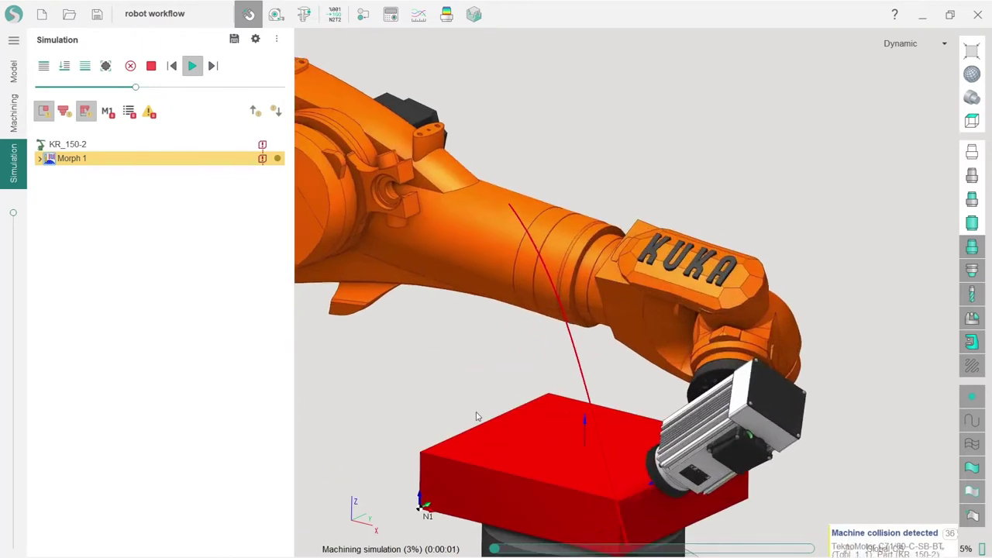
pyautogui.scroll(-4, 532, 472)
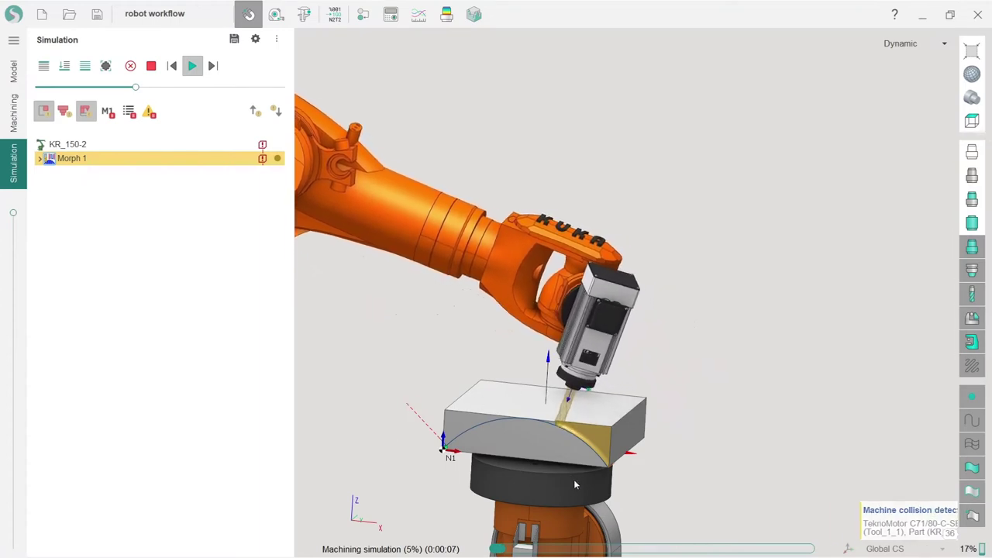
pyautogui.click(176, 88)
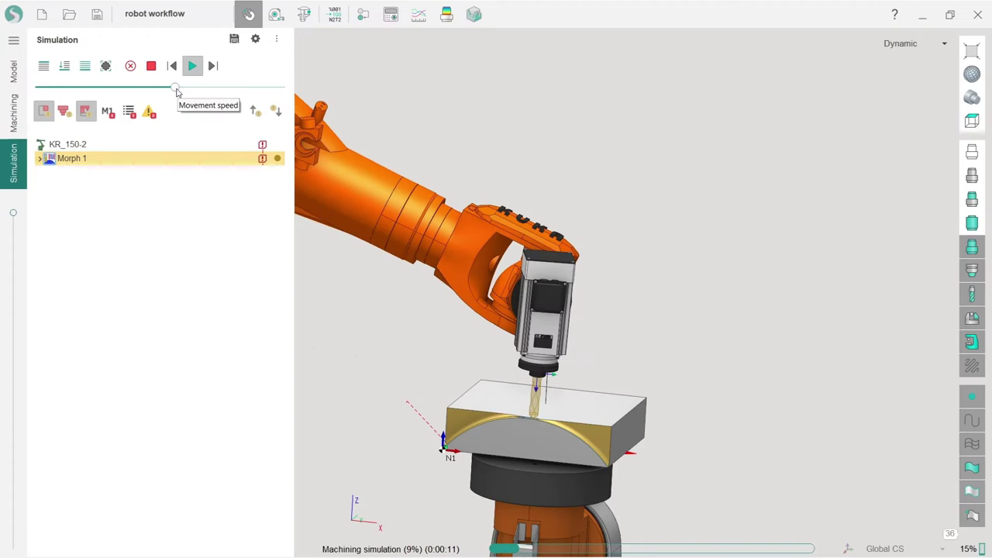
pyautogui.click(171, 88)
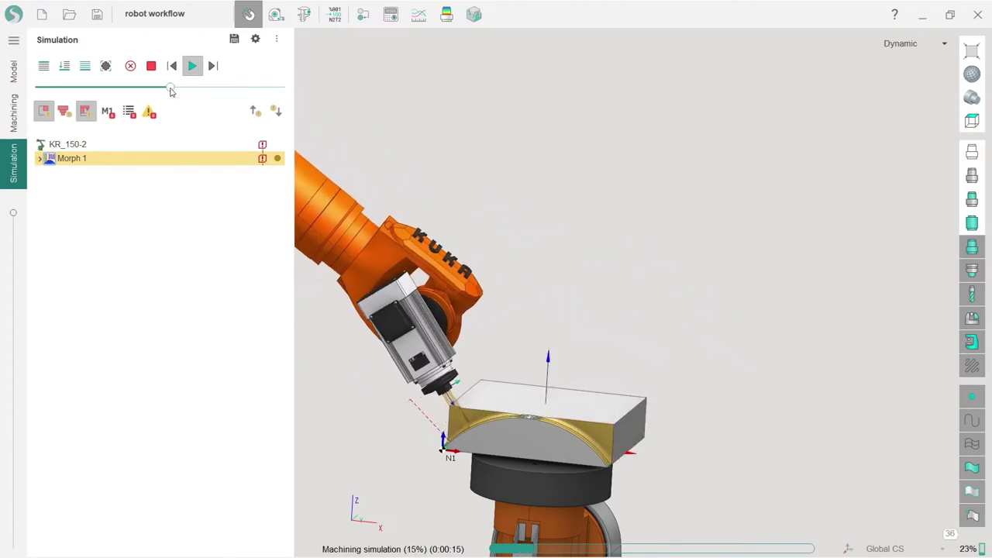
# Set the rotary table vector to +Z in the Morph operation's setup.
pyautogui.click(13, 113)
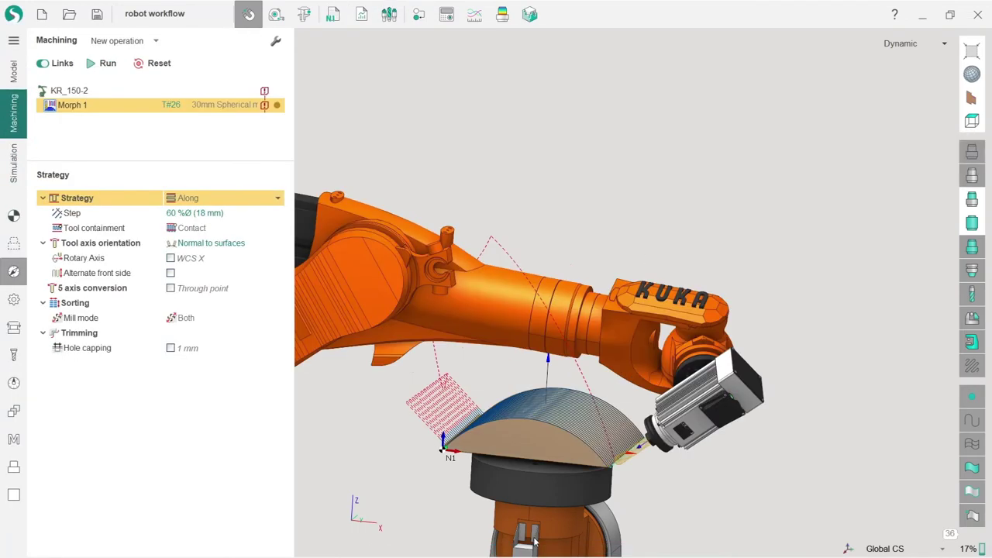
pyautogui.click(13, 216)
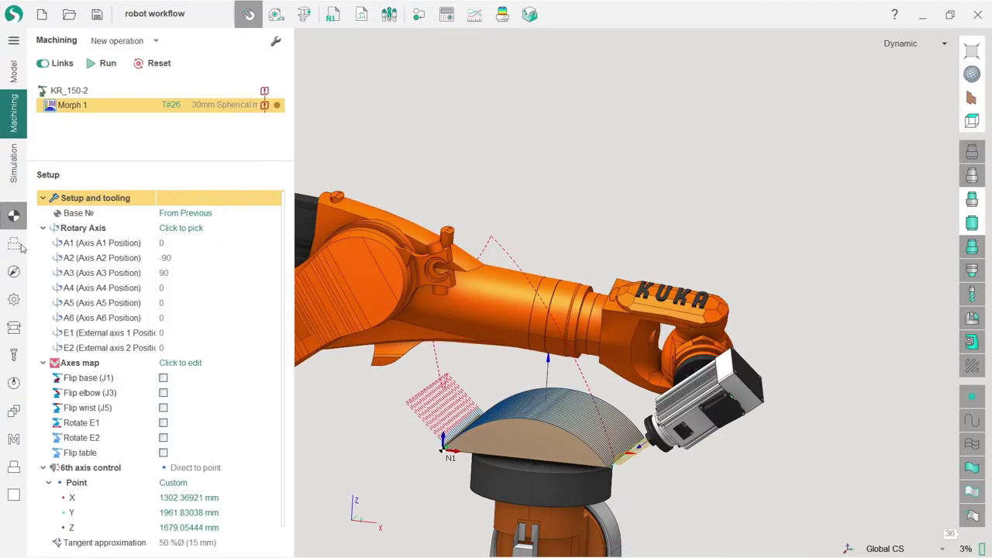
pyautogui.click(91, 473)
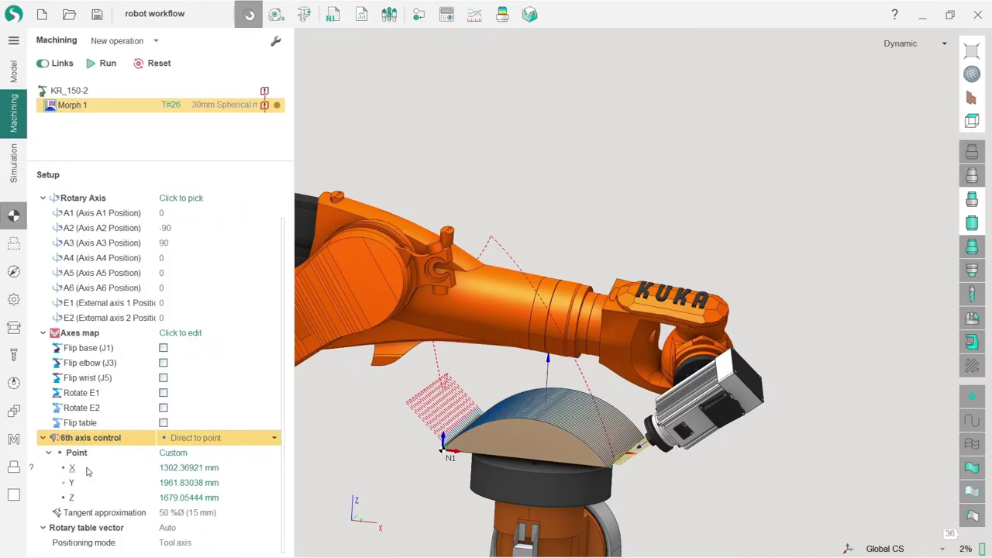
pyautogui.click(86, 527)
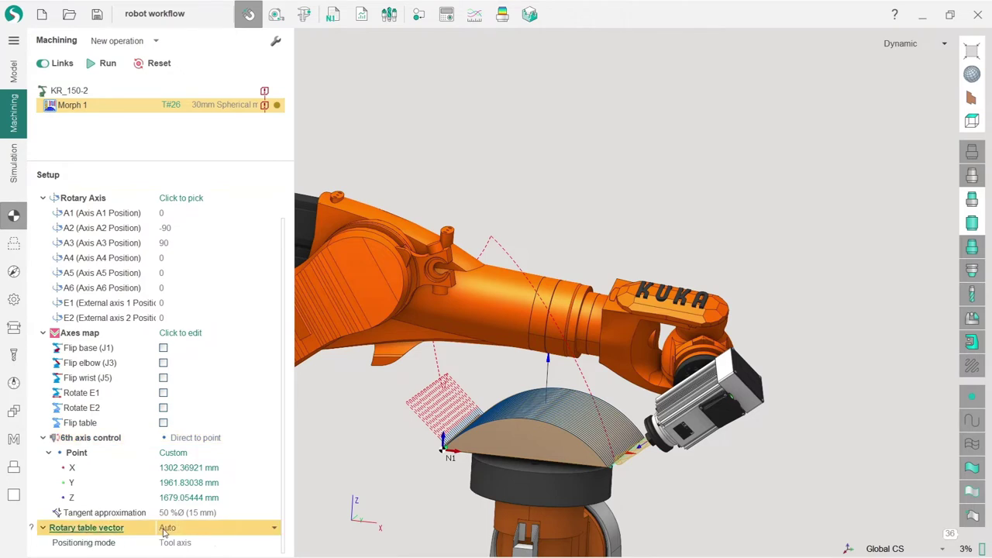
pyautogui.click(166, 529)
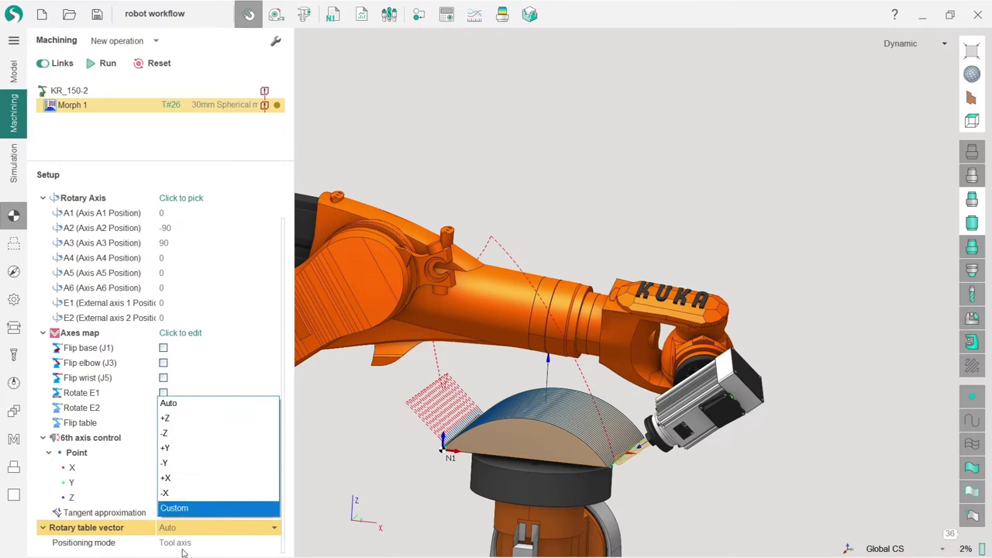
pyautogui.click(99, 540)
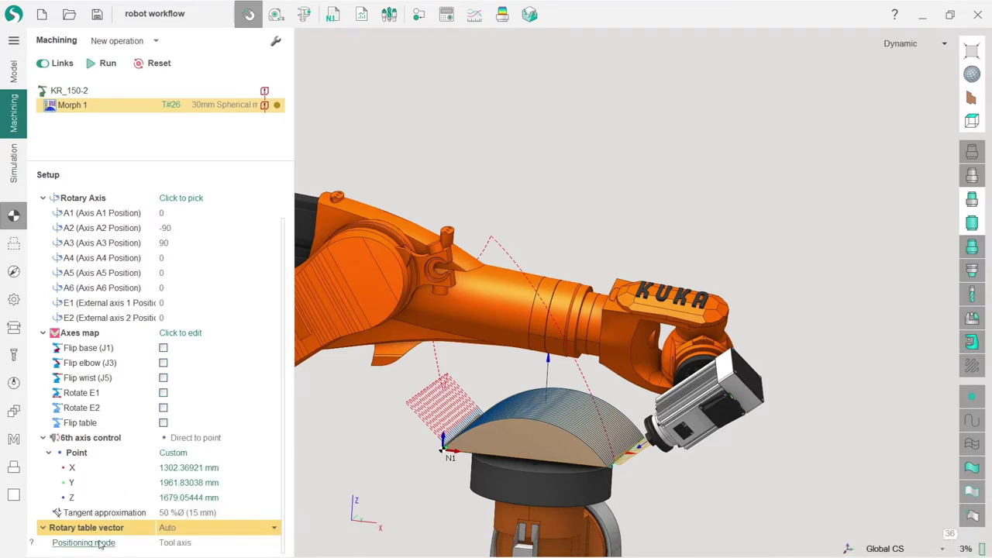
pyautogui.click(189, 544)
pyautogui.click(189, 545)
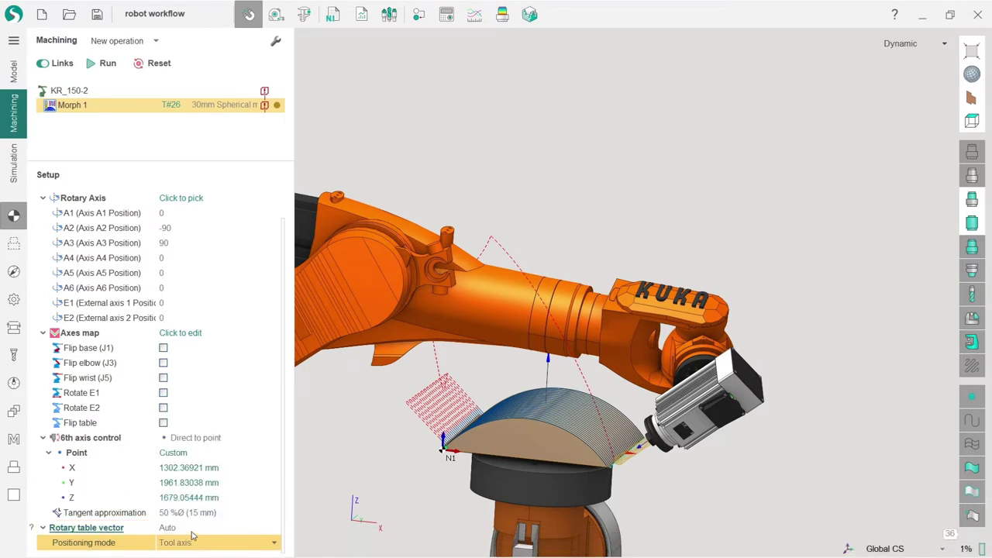
pyautogui.click(193, 533)
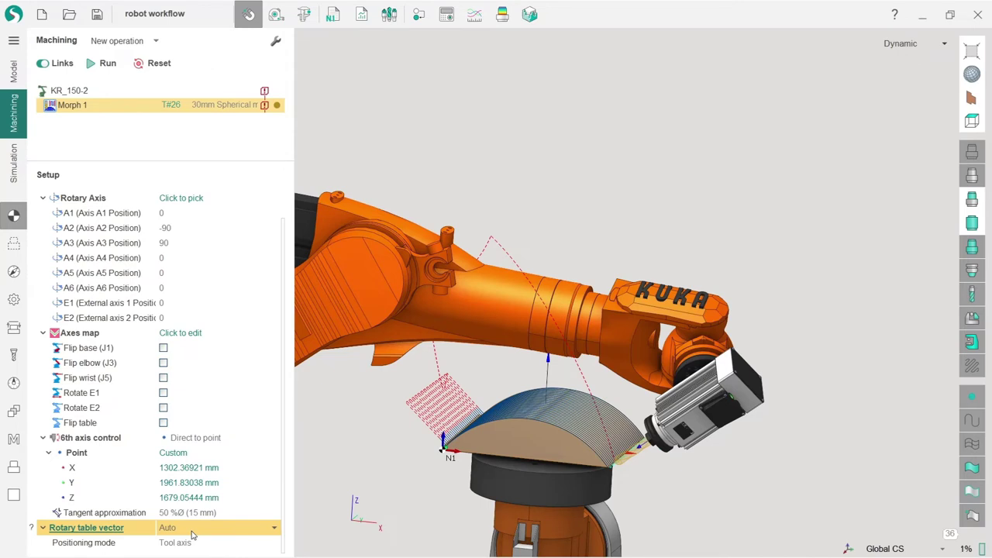
pyautogui.click(193, 534)
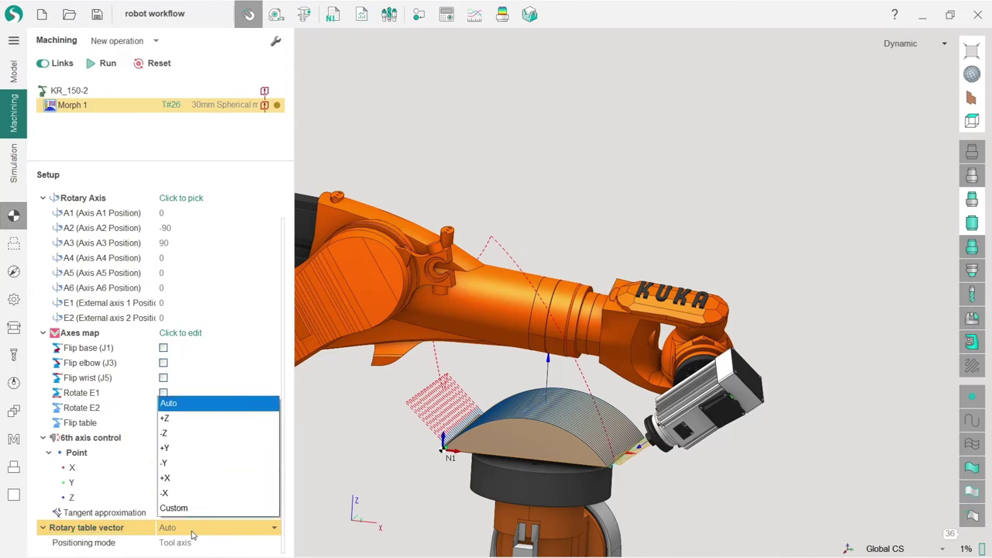
pyautogui.click(206, 421)
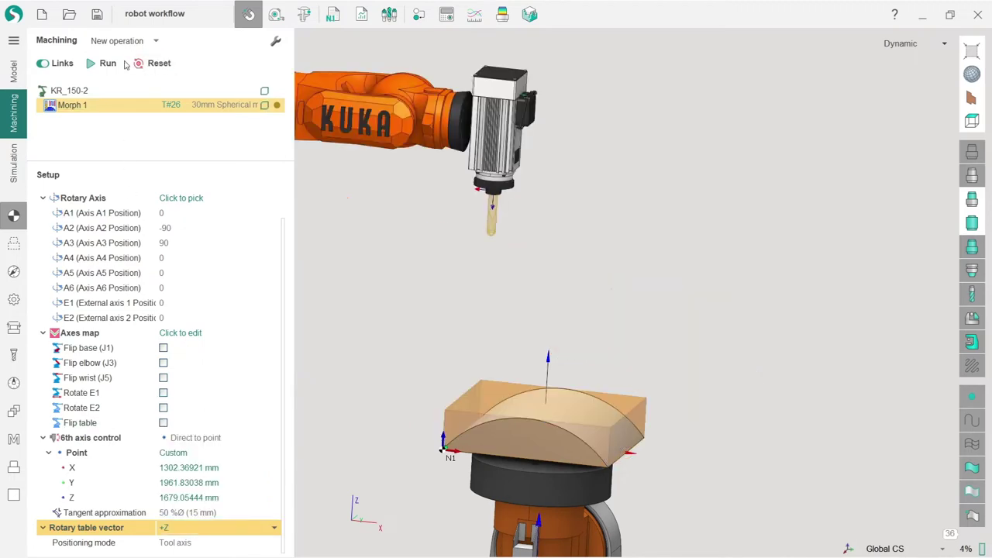
# Recalculate the Morph toolpath with the new rotary table vector and run its machining simulation.
pyautogui.click(107, 63)
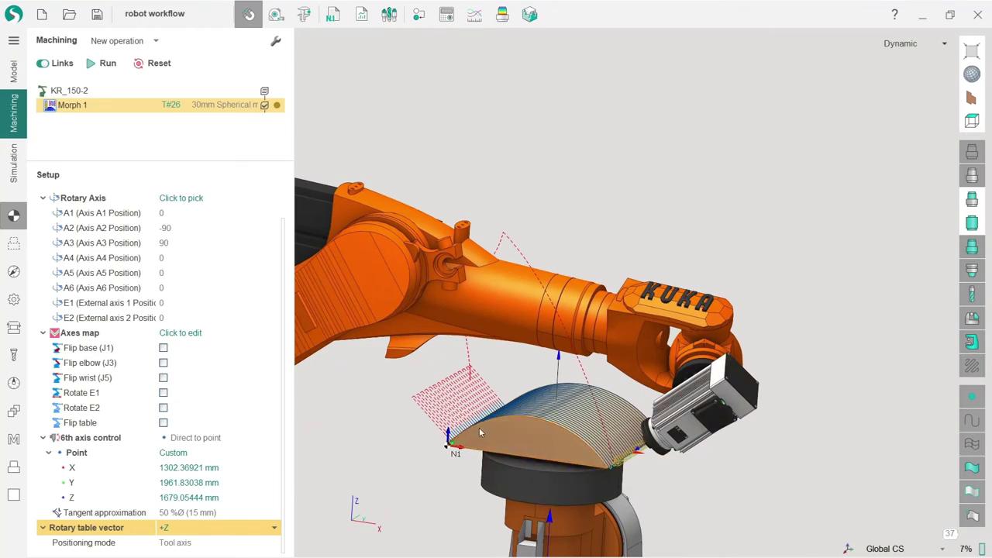
pyautogui.scroll(-3, 479, 433)
pyautogui.scroll(3, 505, 451)
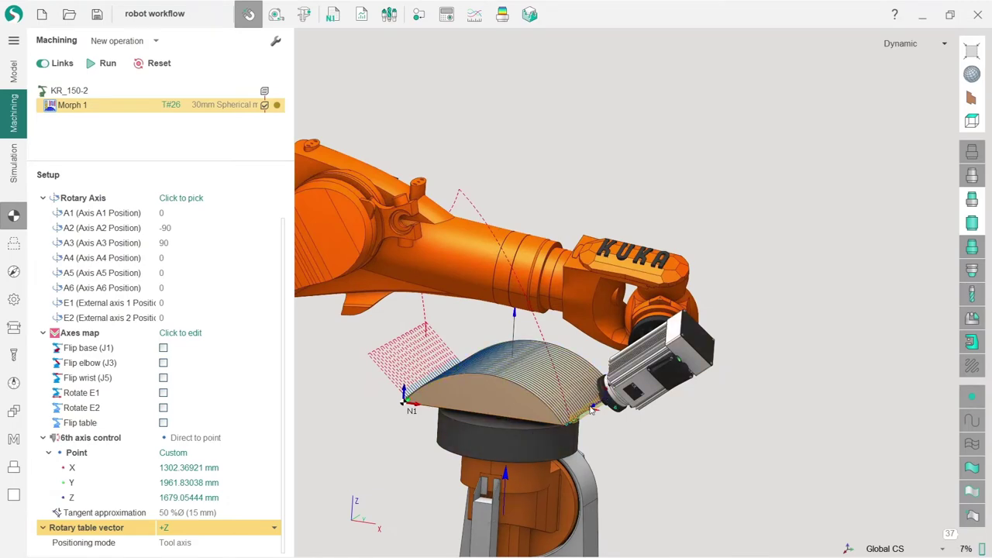
pyautogui.click(14, 164)
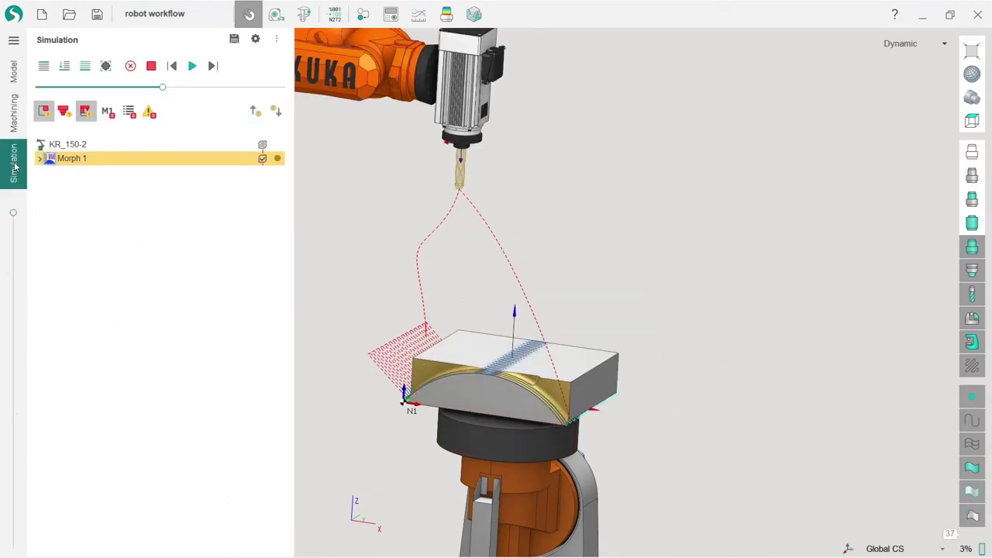
pyautogui.click(190, 67)
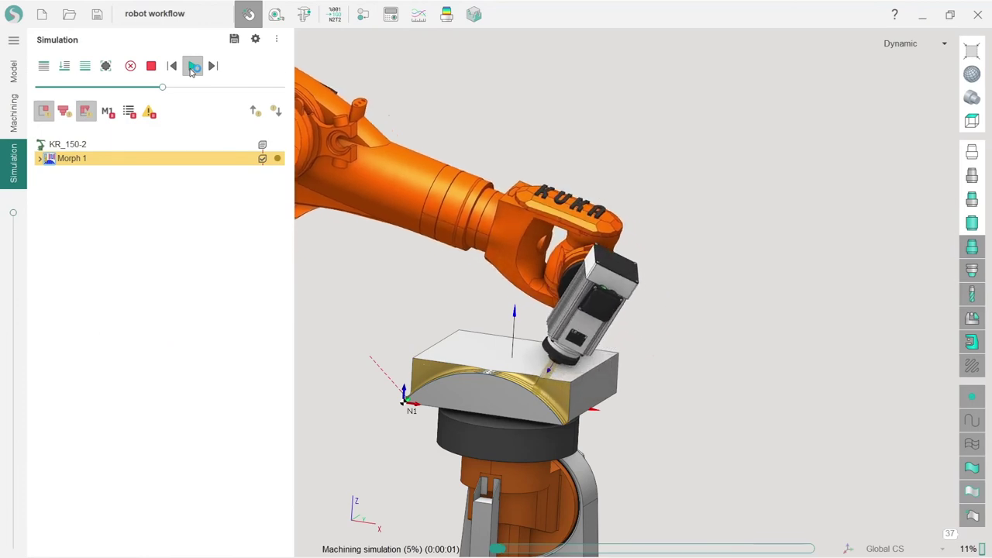
# Enable Rotate E1 in the Morph setup with the external axis 1 position at 0, and recalculate the toolpath.
pyautogui.click(14, 113)
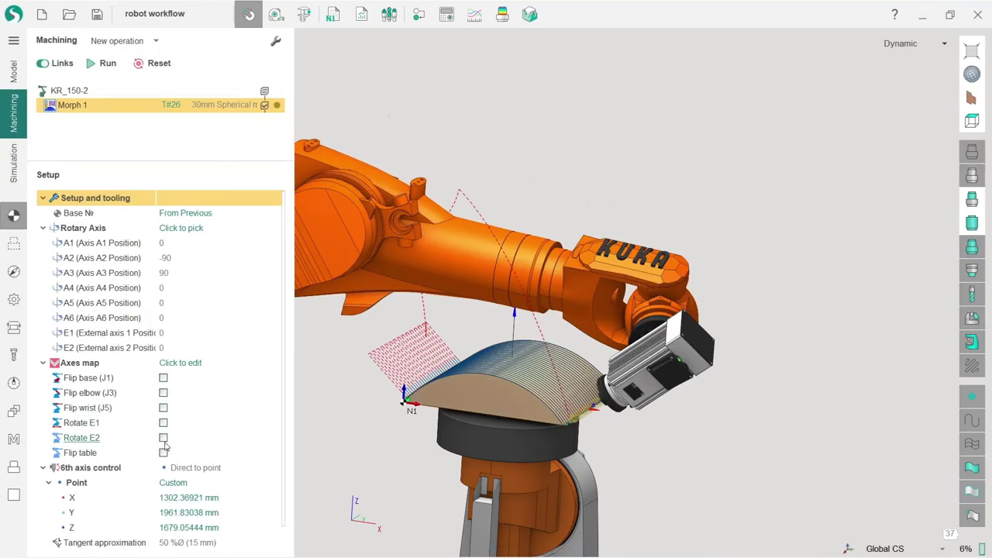
pyautogui.click(167, 332)
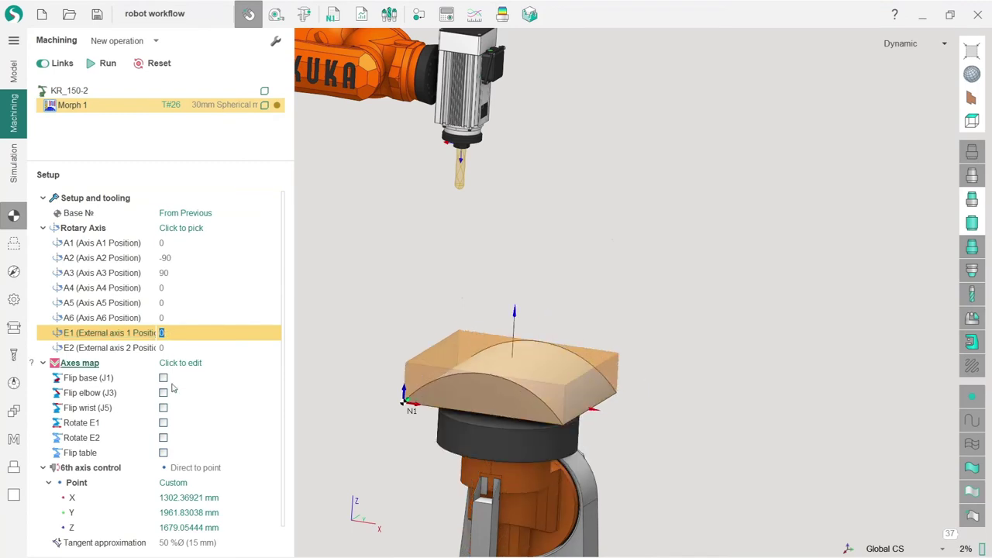
pyautogui.click(163, 423)
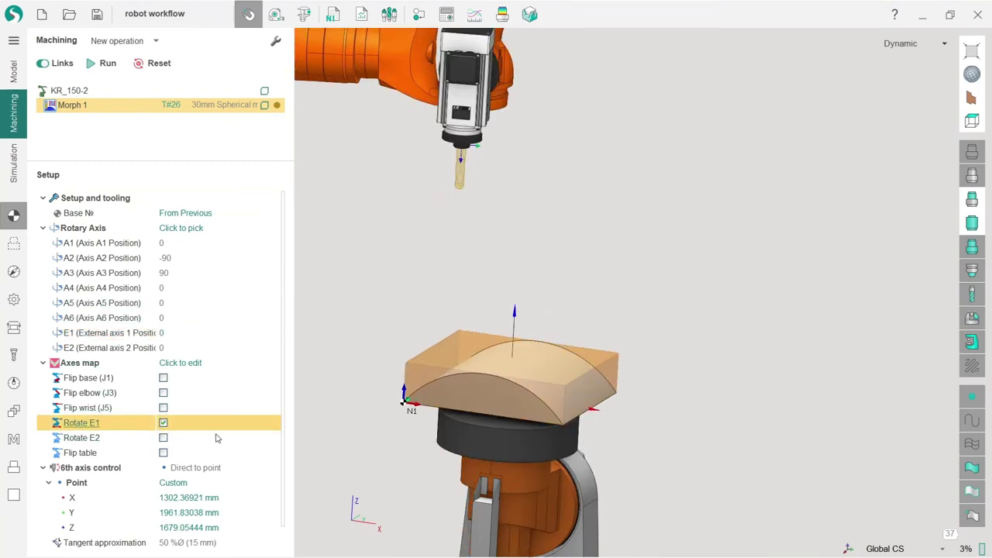
pyautogui.click(154, 63)
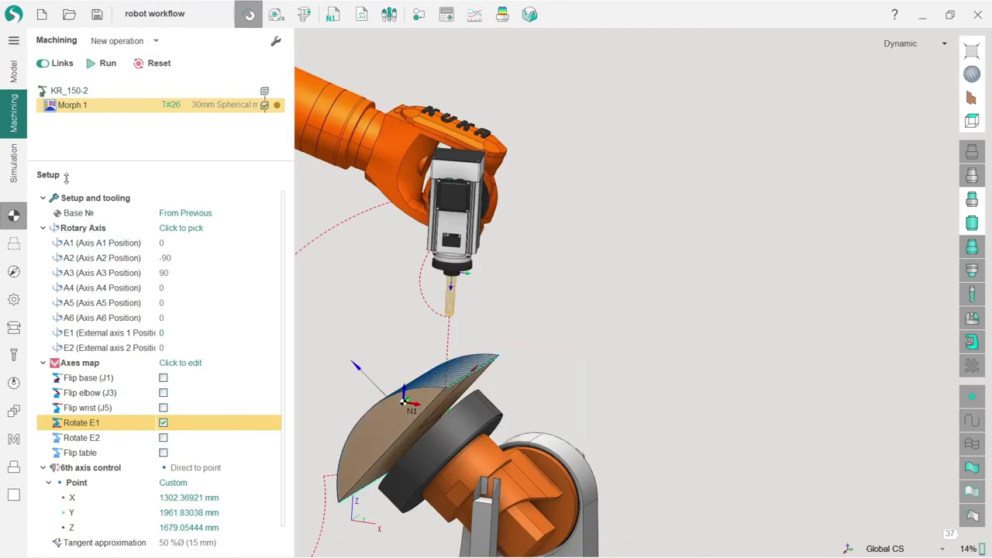
# Simulate the Morph operation with E1 rotation and examine how the table and robot move together.
pyautogui.click(12, 163)
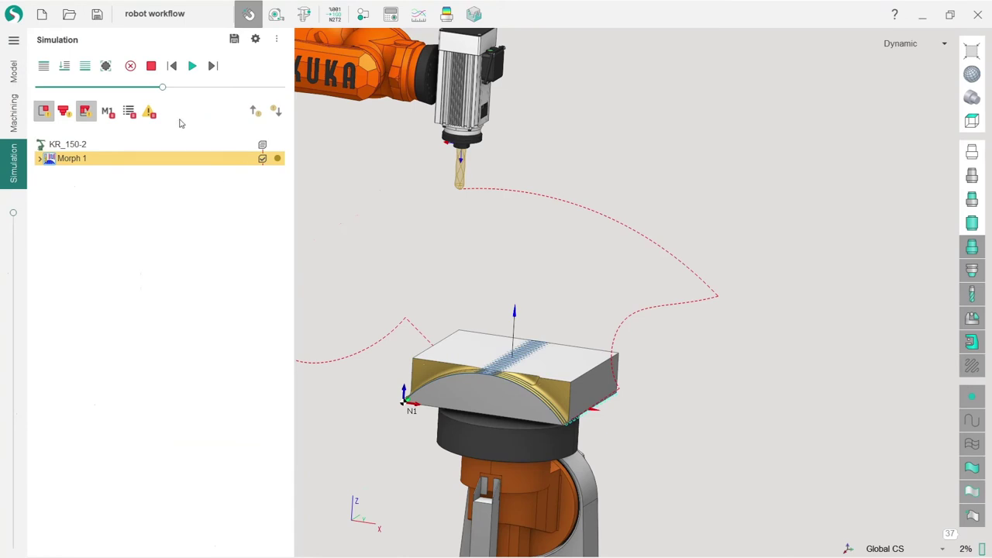
pyautogui.click(193, 66)
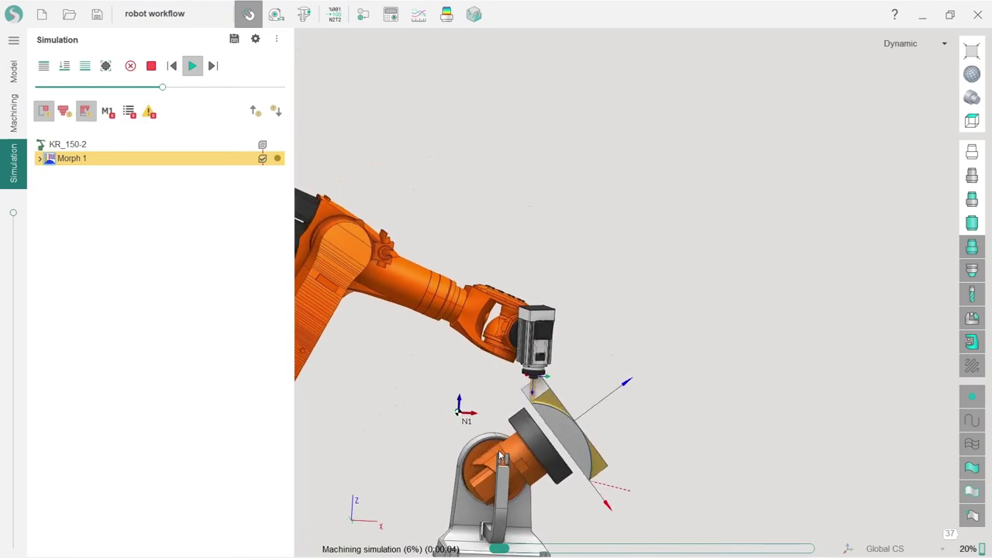
pyautogui.scroll(4, 499, 413)
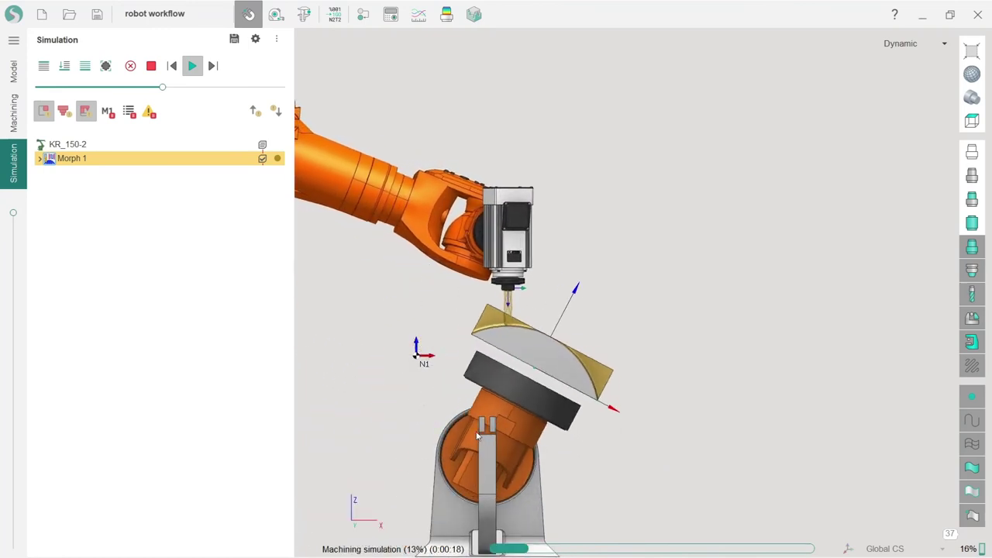
pyautogui.scroll(3, 481, 430)
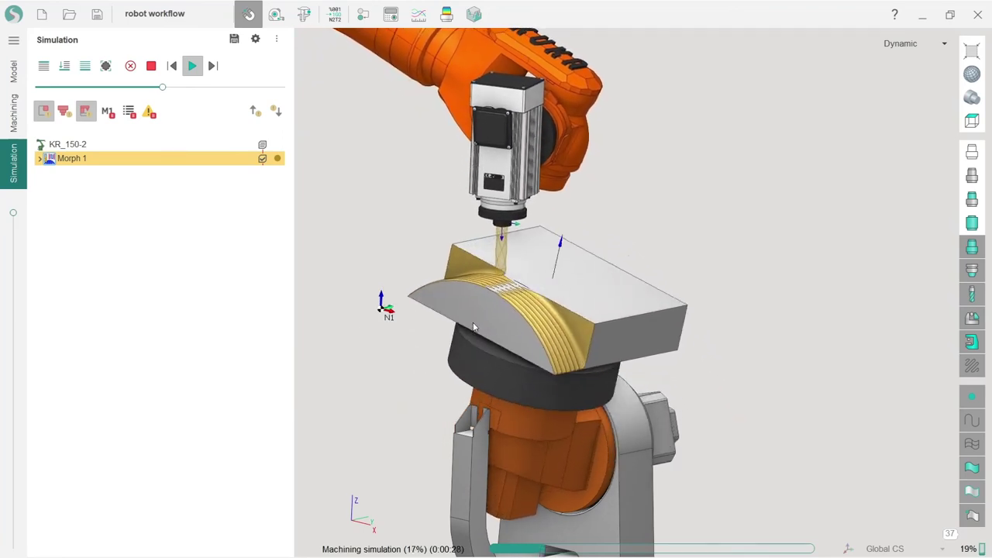
# Select the Axes map in the Morph operation's setup for editing.
pyautogui.click(14, 117)
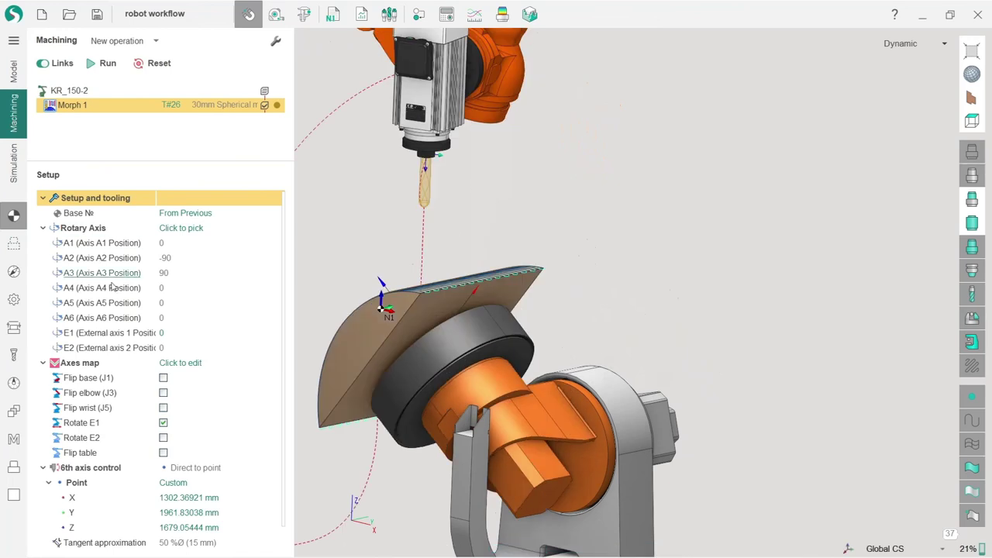
pyautogui.click(100, 368)
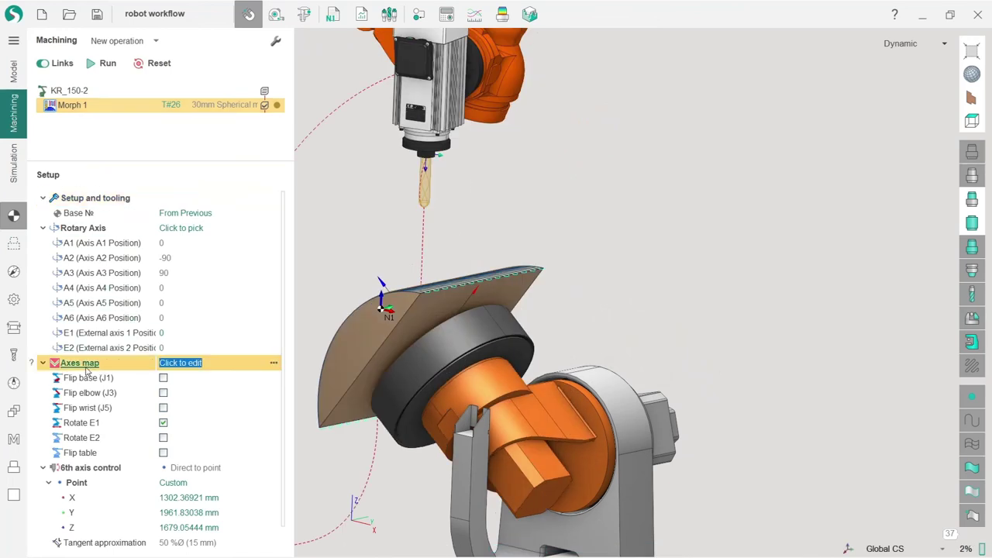